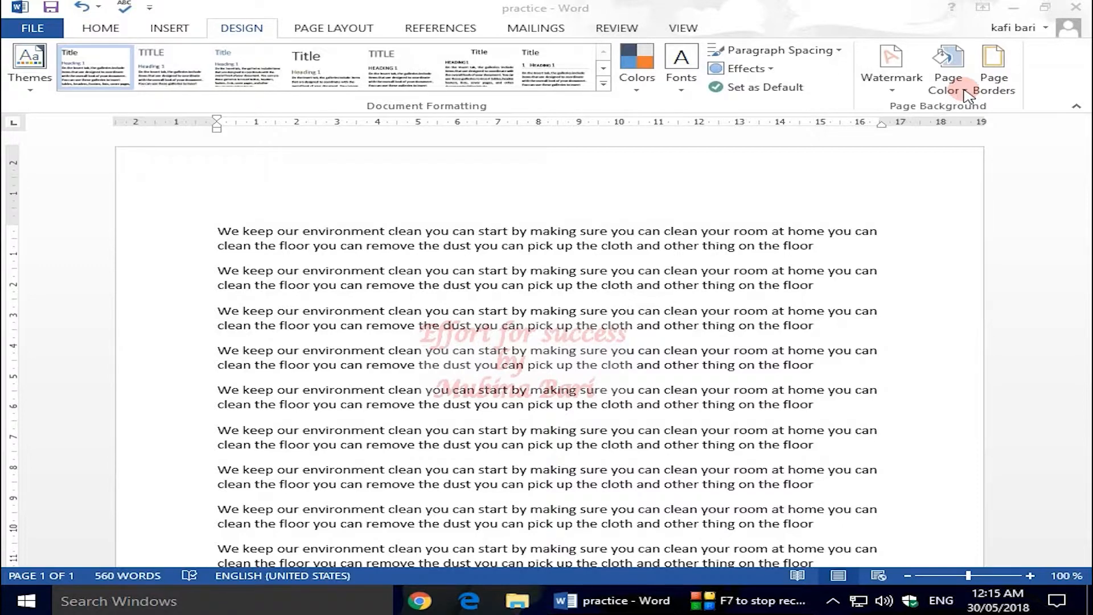
Set the page color to Gold, Accent 4, Lighter 80%
{"action": "left_click", "coordinate": [966, 95]}
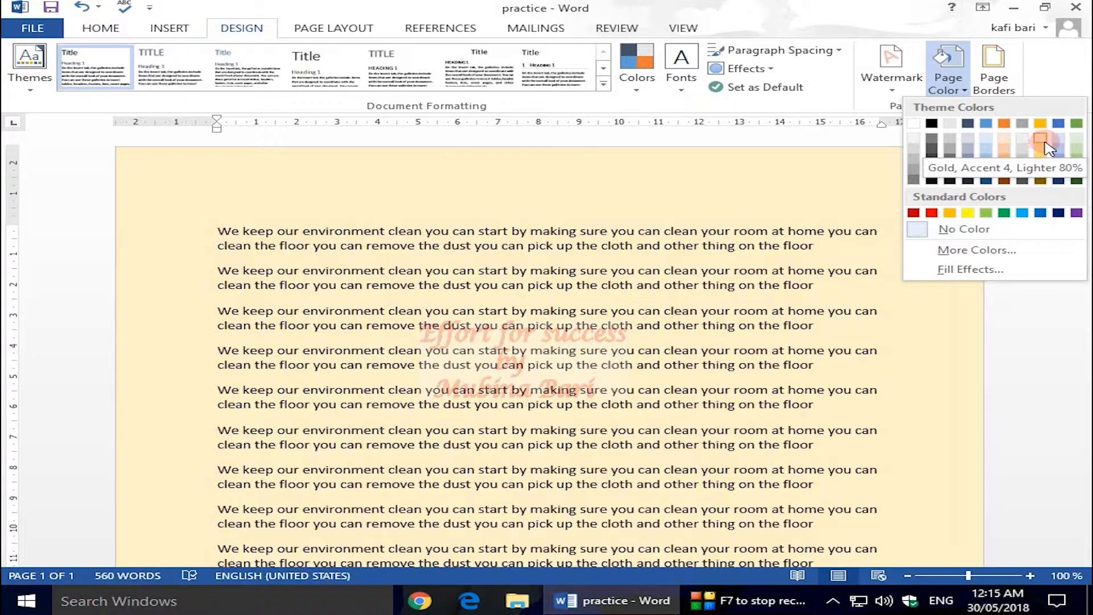
{"action": "left_click", "coordinate": [1042, 139]}
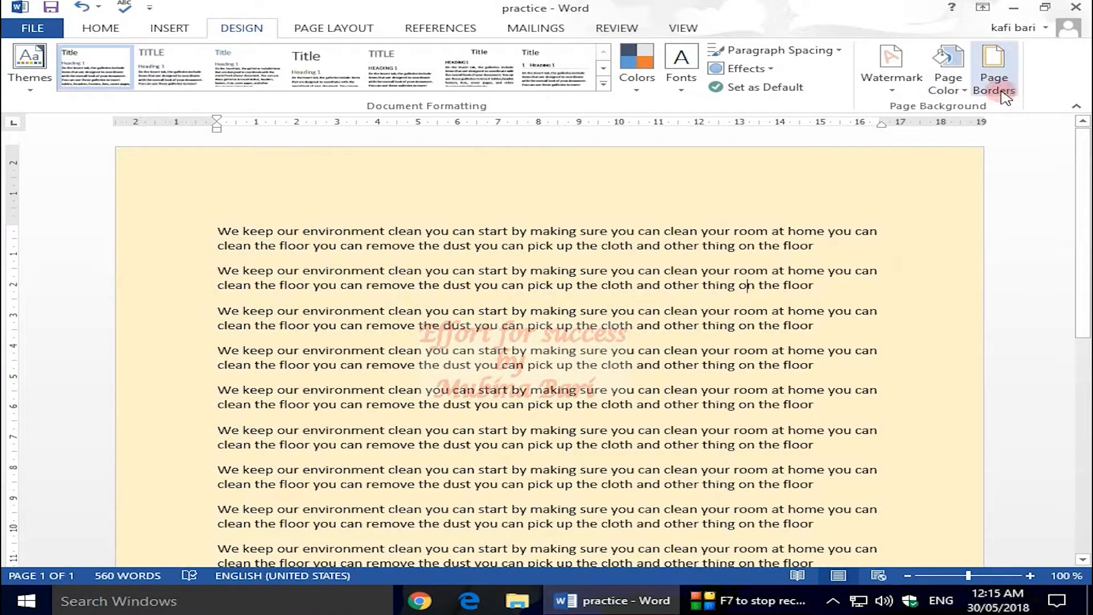
Set up a two-color gradient page fill with light blue as Color 1 and purple as Color 2
{"action": "left_click", "coordinate": [965, 92]}
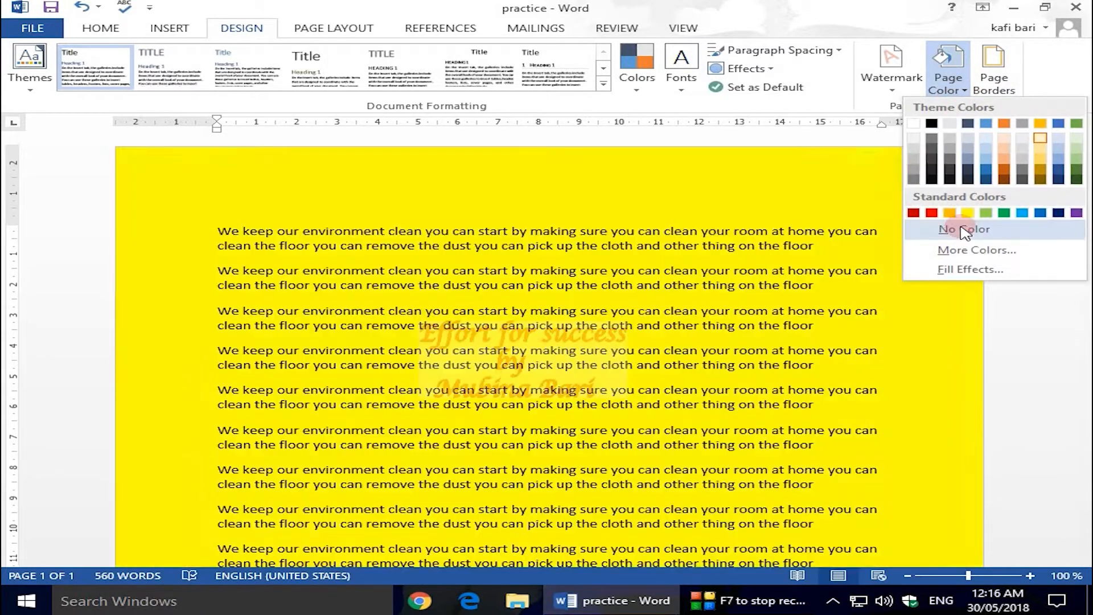
{"action": "left_click", "coordinate": [974, 271]}
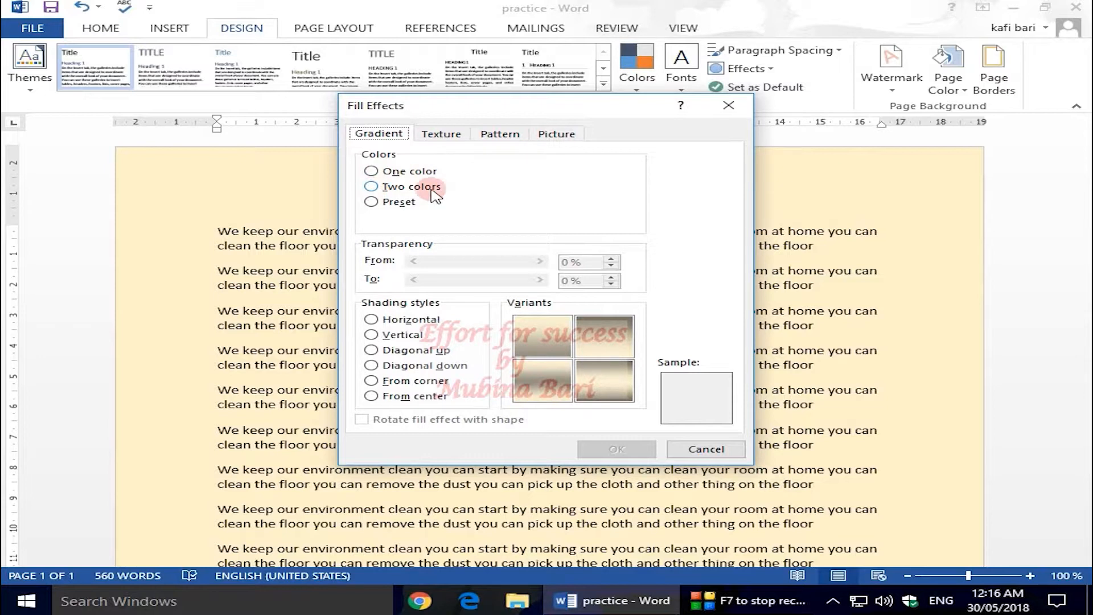
{"action": "left_click", "coordinate": [373, 172]}
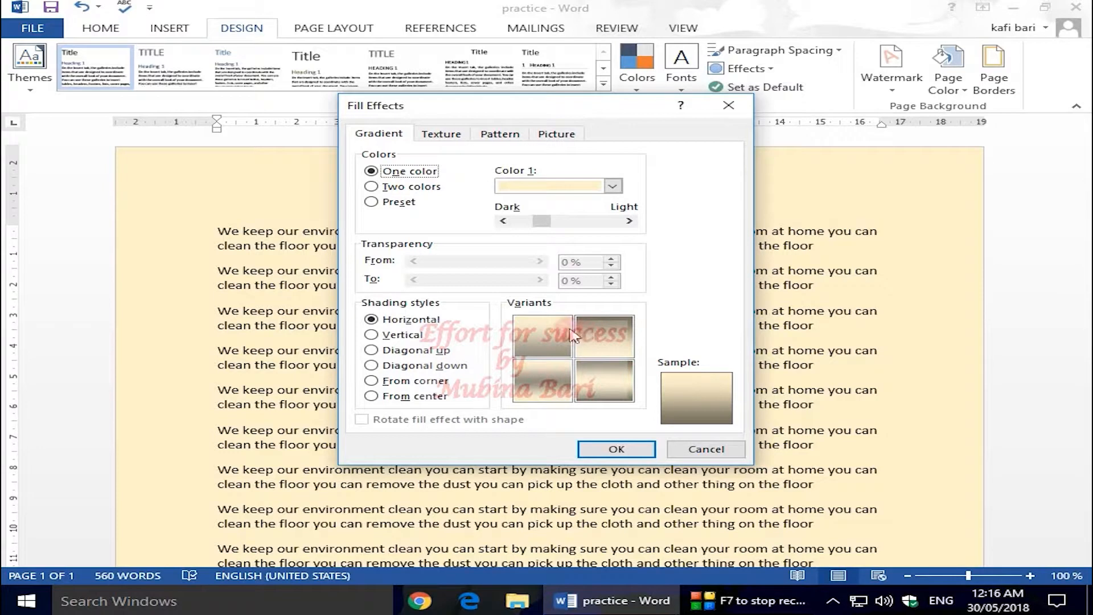
{"action": "left_click", "coordinate": [371, 187]}
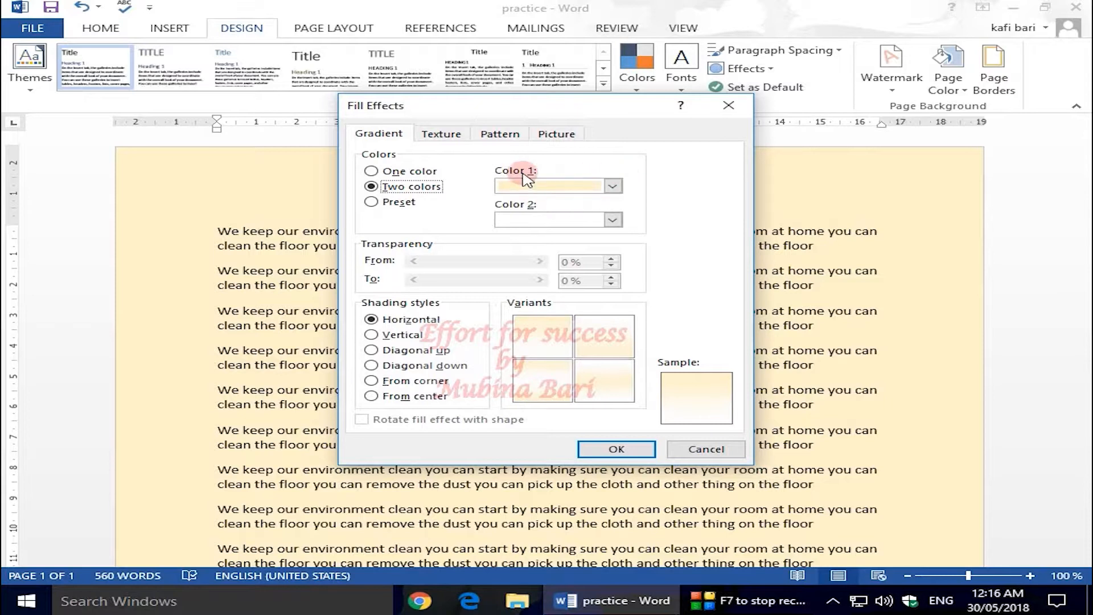
{"action": "left_click", "coordinate": [613, 187]}
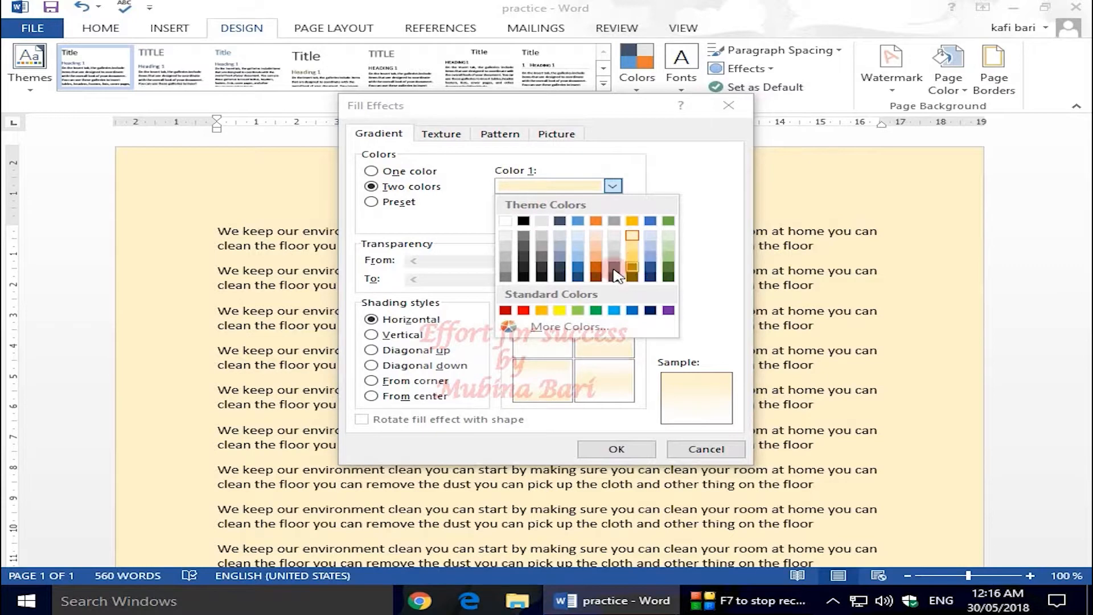
{"action": "left_click", "coordinate": [577, 256]}
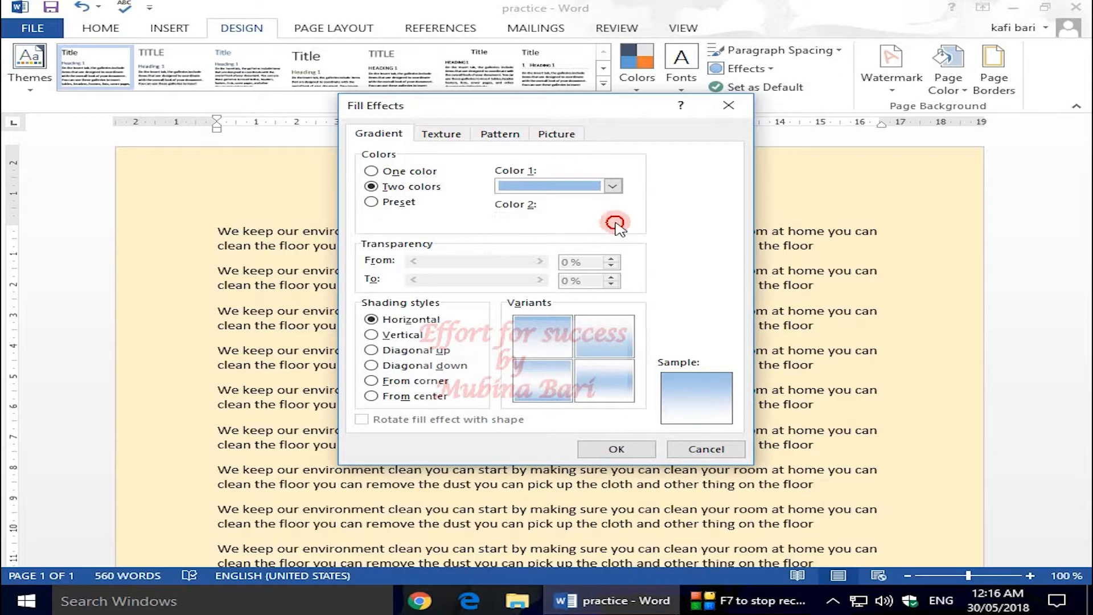
{"action": "left_click", "coordinate": [614, 221]}
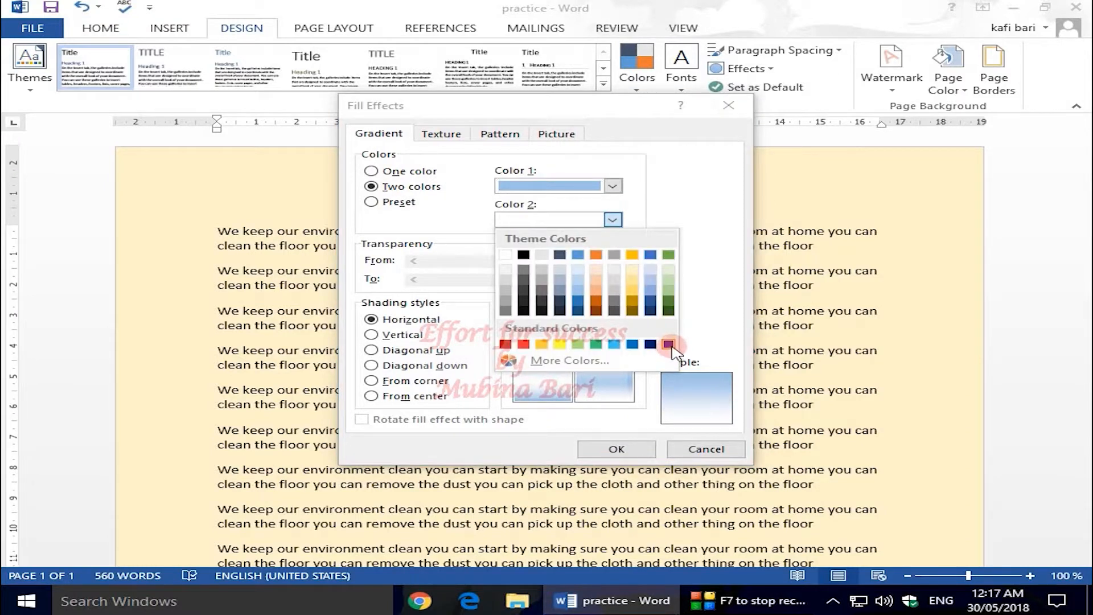
{"action": "left_click", "coordinate": [668, 345]}
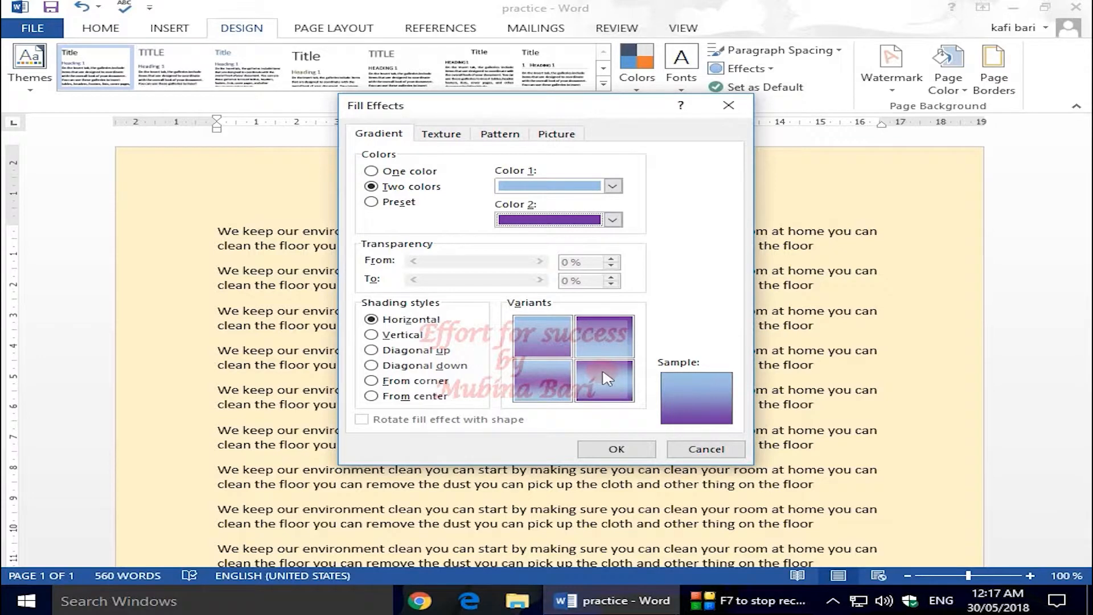
{"action": "left_click", "coordinate": [616, 449]}
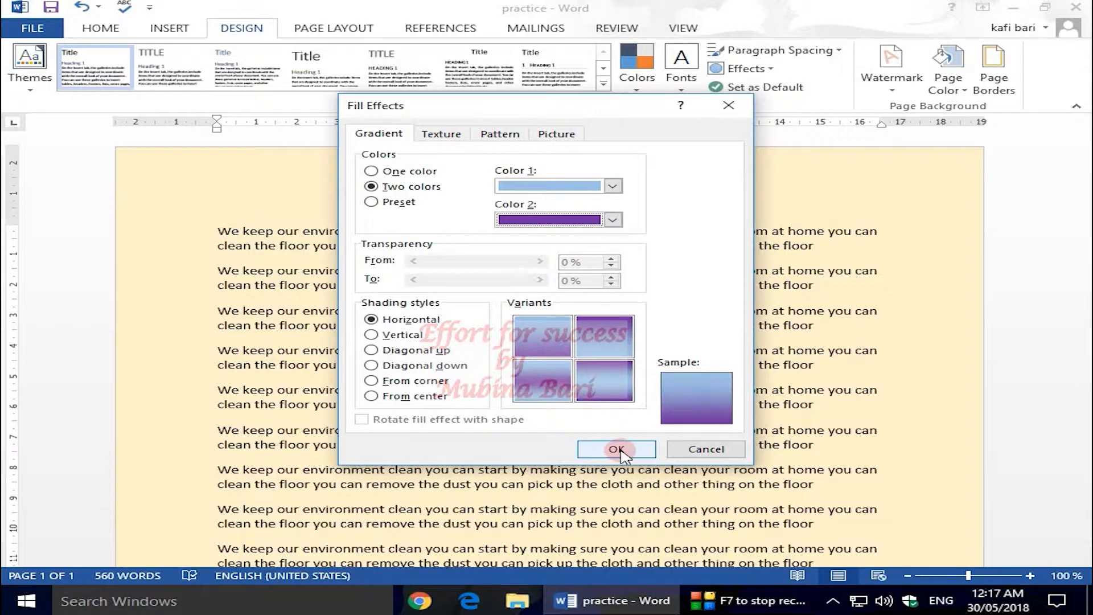
Preview the Preset gradient, then the Vertical, Diagonal up, Diagonal down, From corner and From center shading styles with two colors
{"action": "left_click", "coordinate": [372, 202]}
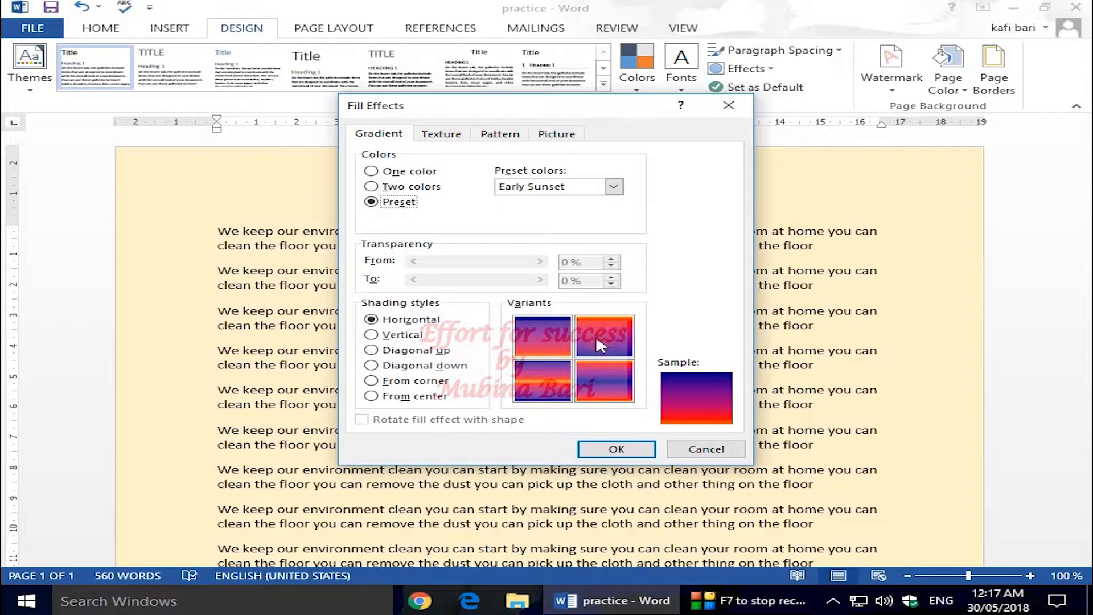
{"action": "left_click", "coordinate": [373, 186]}
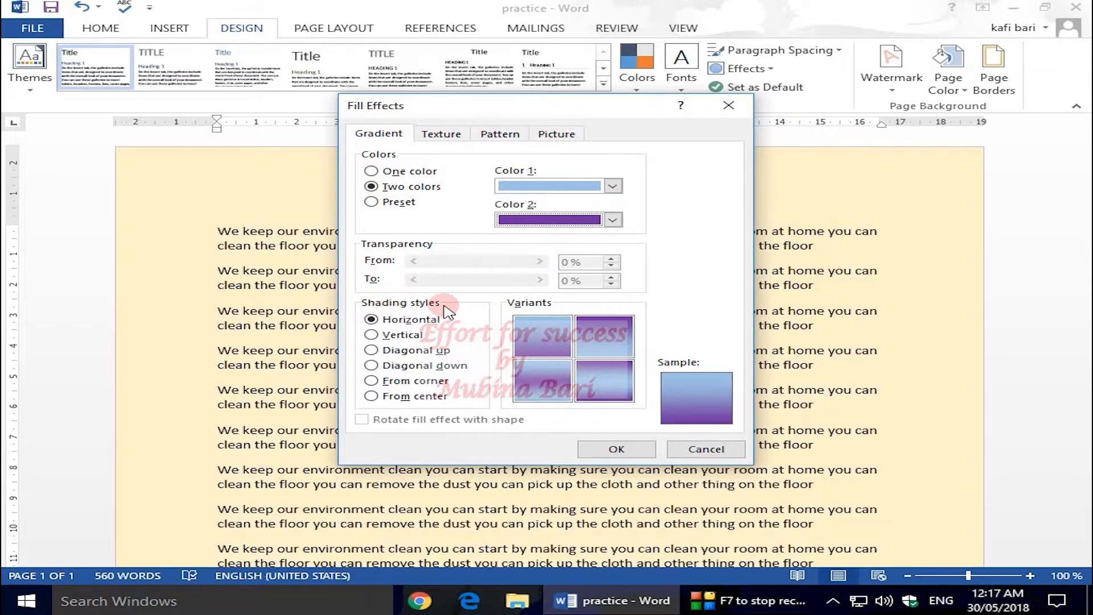
{"action": "left_click", "coordinate": [371, 335]}
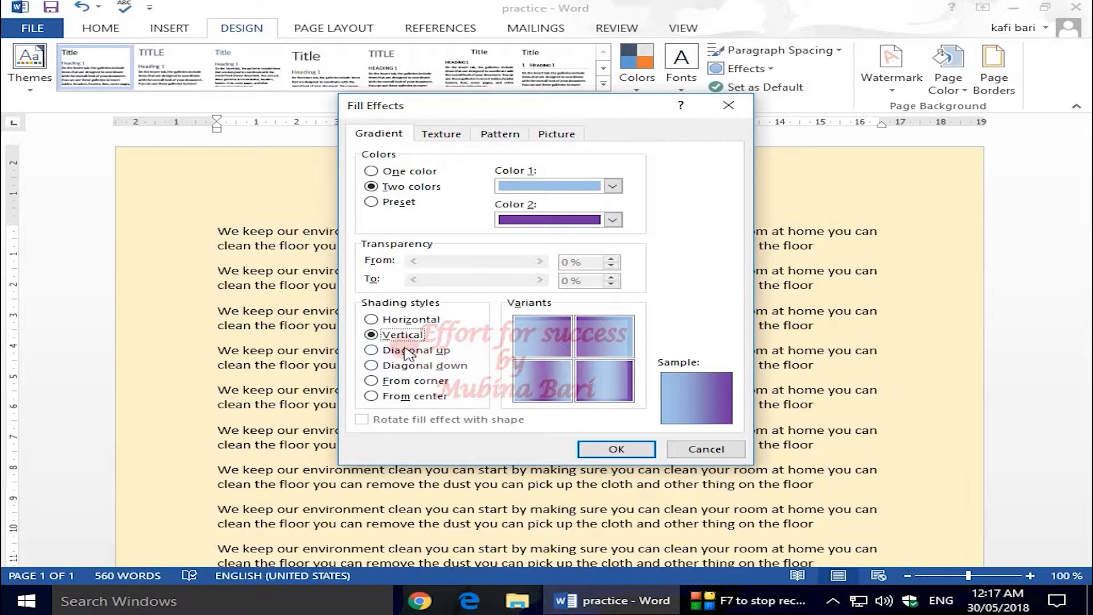
{"action": "left_click", "coordinate": [372, 351]}
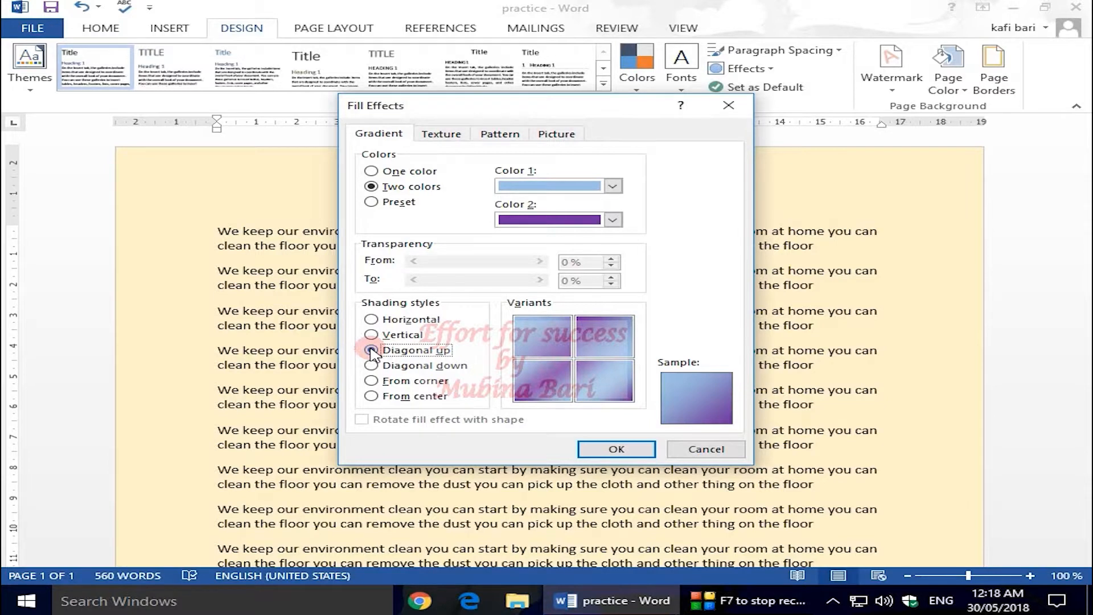
{"action": "left_click", "coordinate": [372, 367]}
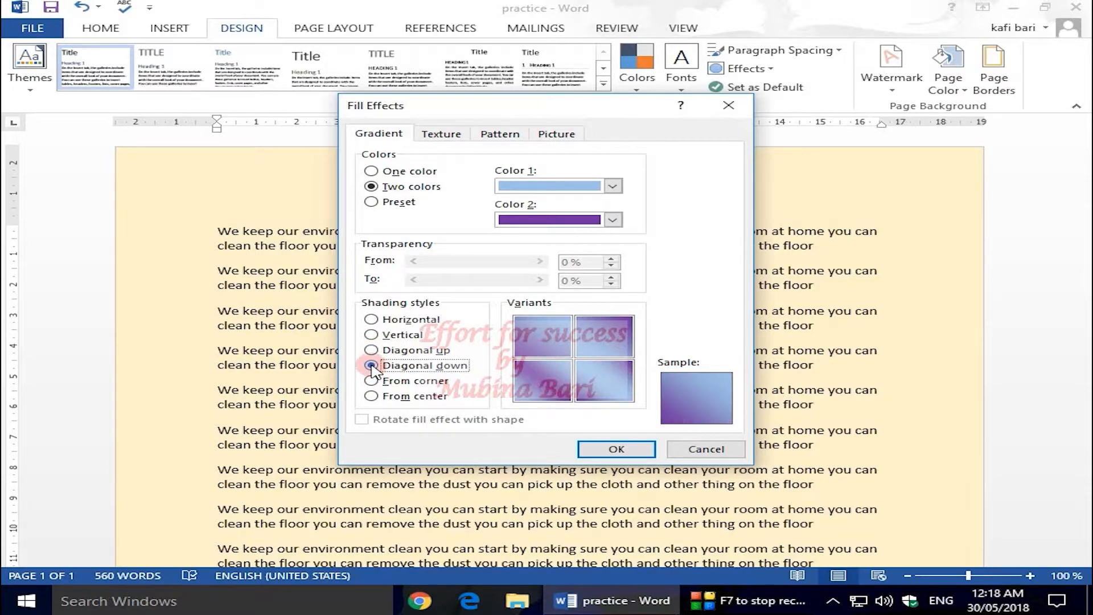
{"action": "left_click", "coordinate": [371, 380]}
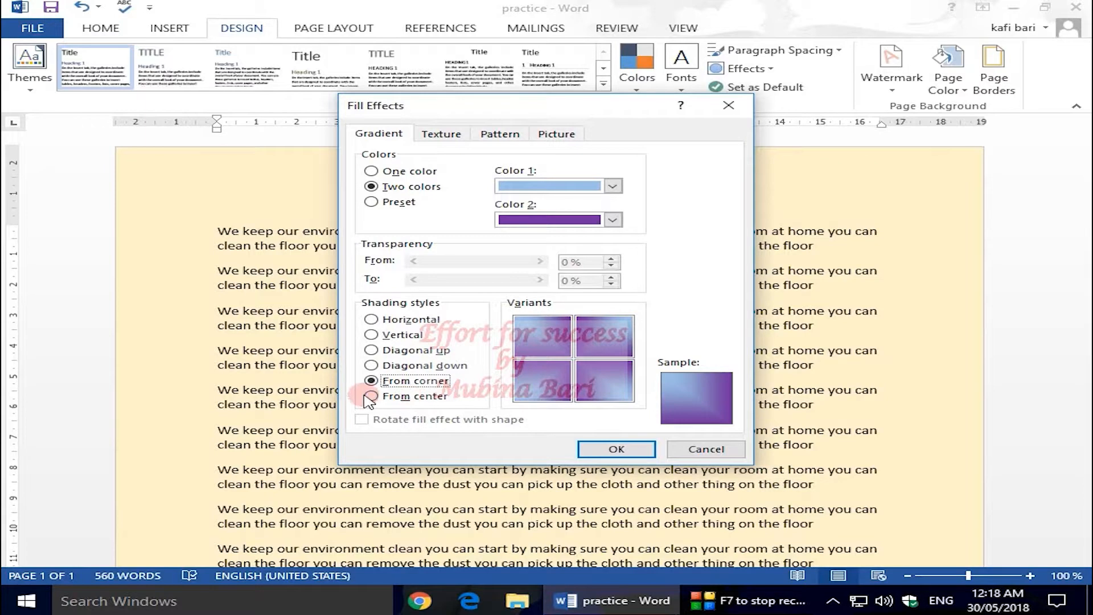
{"action": "left_click", "coordinate": [370, 397]}
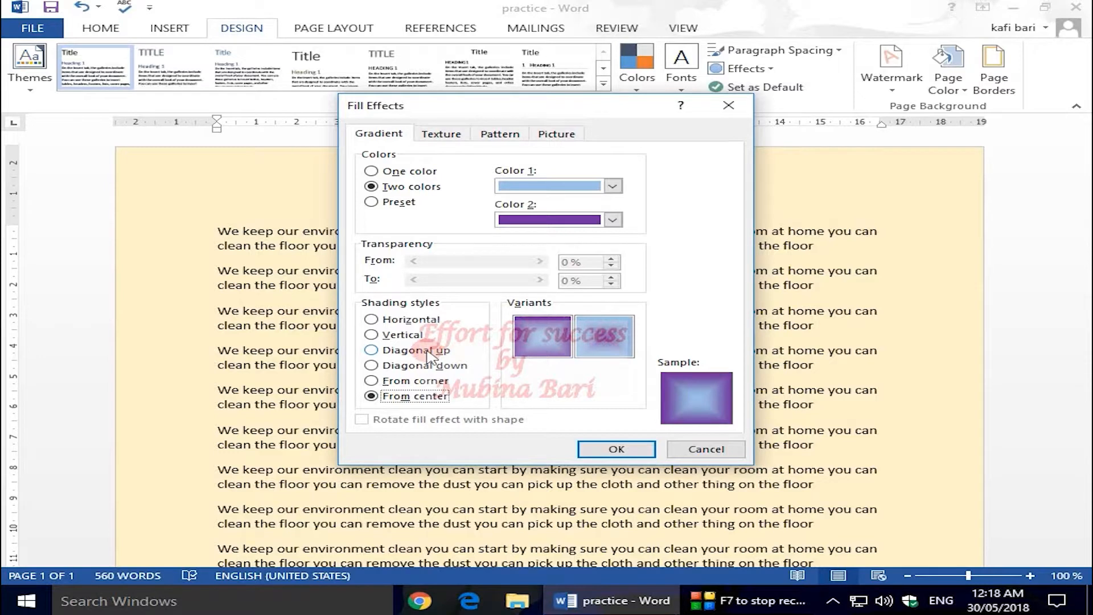
Apply the two-color gradient to the page with Diagonal down shading and the second variant
{"action": "left_click", "coordinate": [371, 366]}
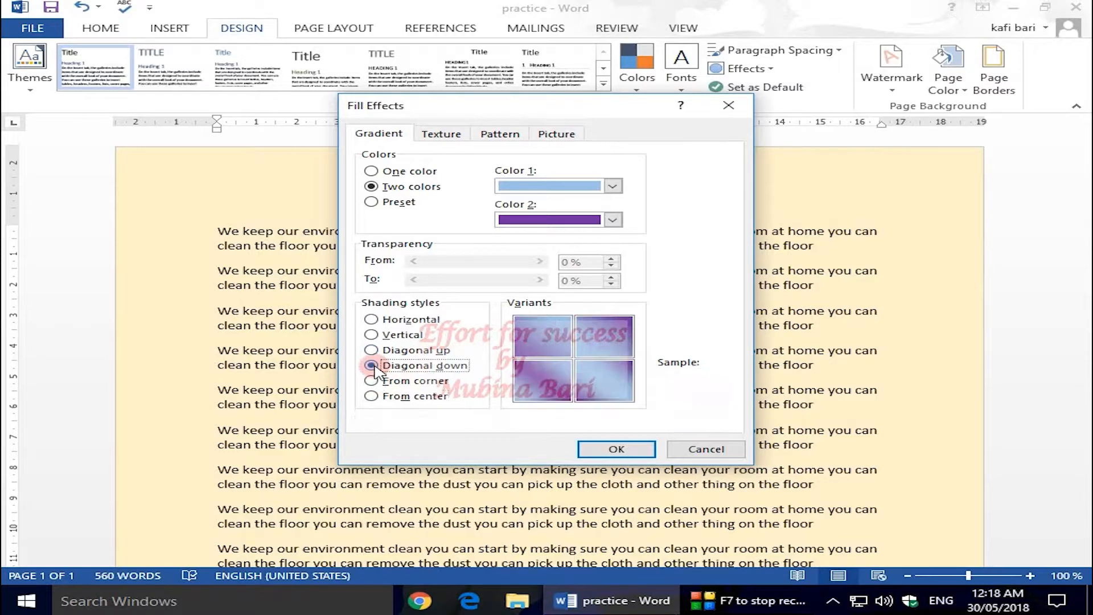
{"action": "left_click", "coordinate": [589, 329]}
{"action": "left_click", "coordinate": [615, 448]}
{"action": "left_click_drag", "start_coordinate": [1086, 479], "coordinate": [998, 135]}
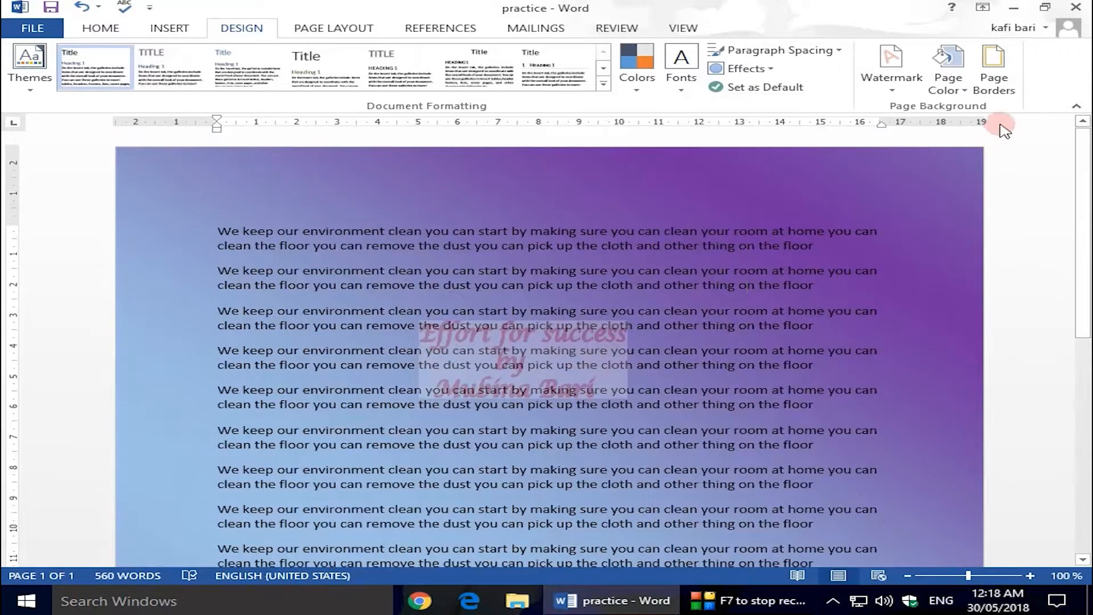
Fill the page background with the Bouquet texture
{"action": "left_click", "coordinate": [967, 92]}
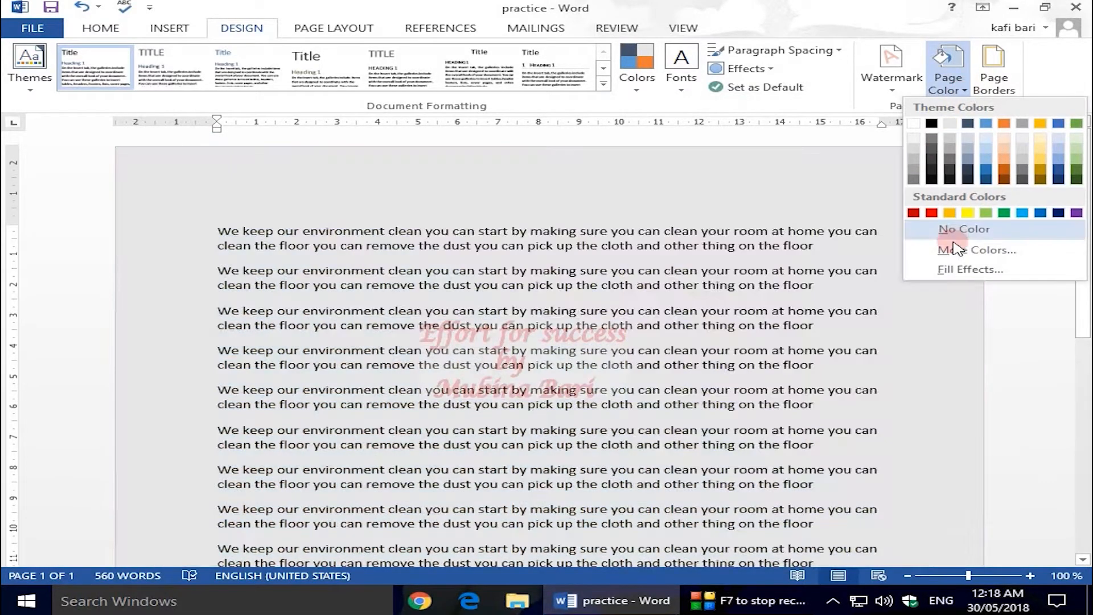
{"action": "left_click", "coordinate": [966, 270]}
{"action": "left_click", "coordinate": [439, 137]}
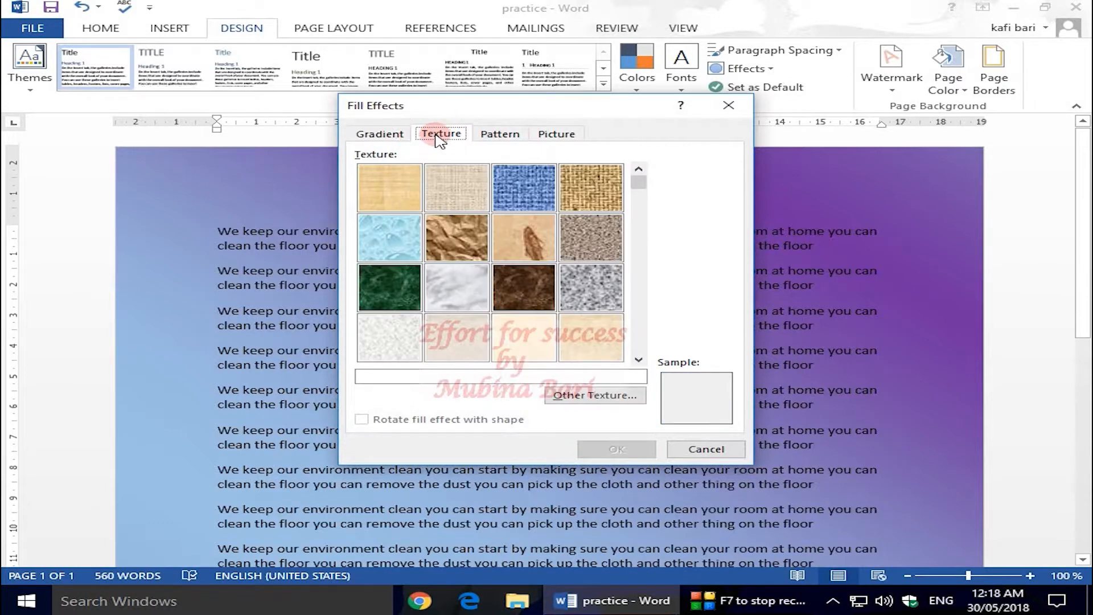
{"action": "left_click", "coordinate": [619, 207]}
{"action": "left_click_drag", "start_coordinate": [638, 181], "coordinate": [639, 351]}
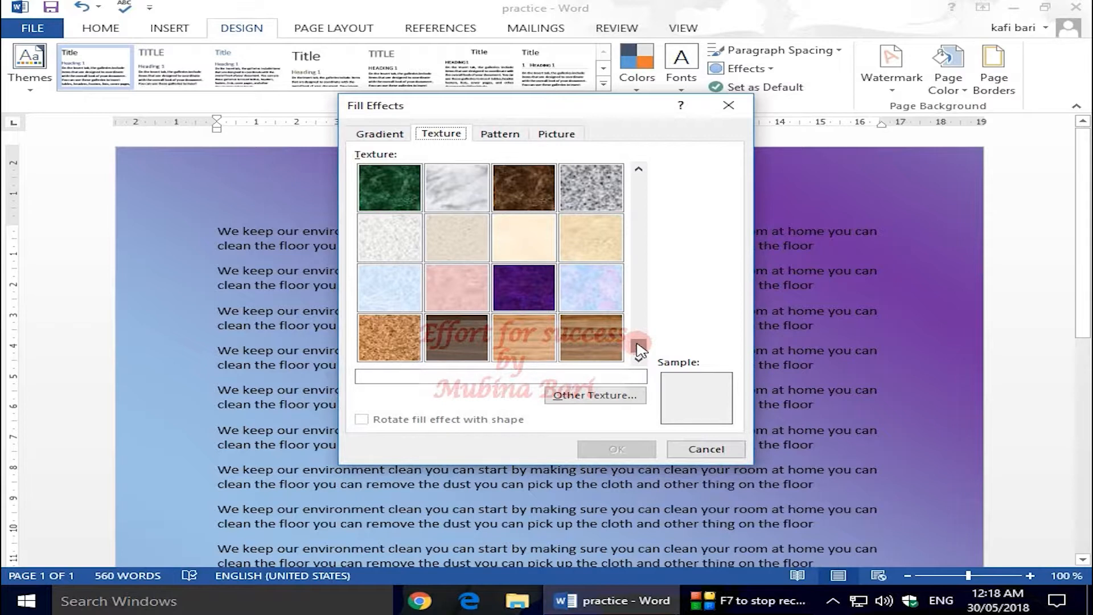
{"action": "left_click", "coordinate": [587, 293]}
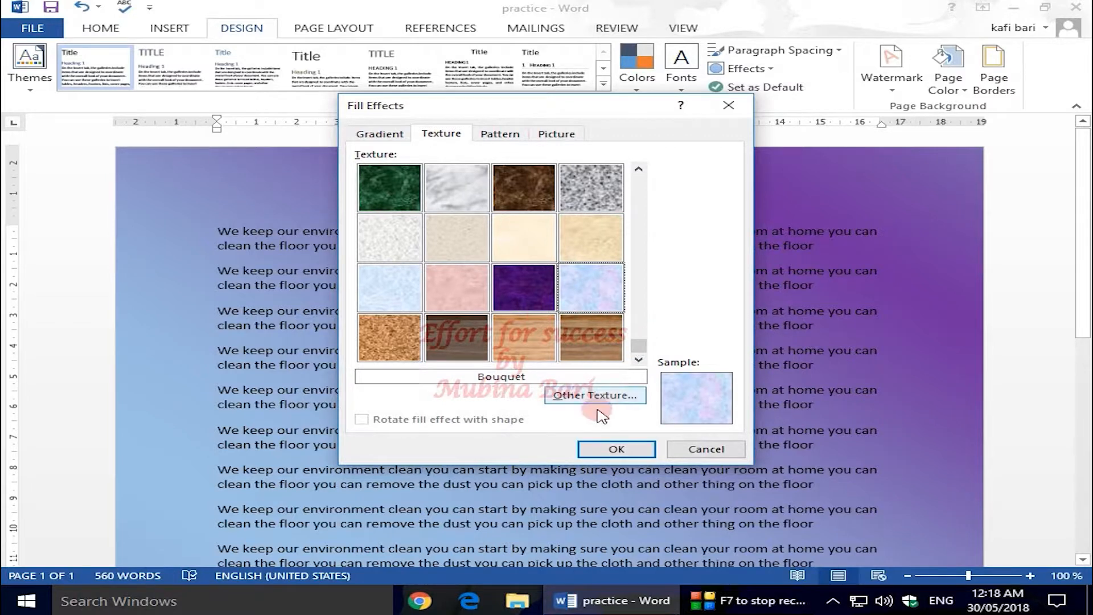
{"action": "left_click", "coordinate": [617, 448]}
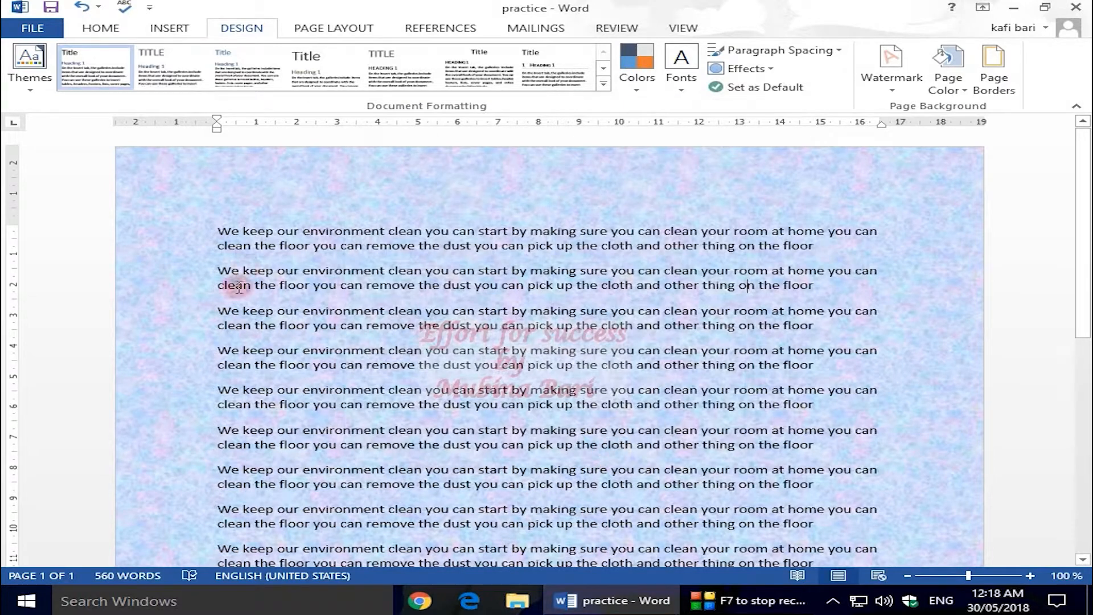
Start a pattern fill for the page background and set its foreground color to light green
{"action": "left_click", "coordinate": [964, 91]}
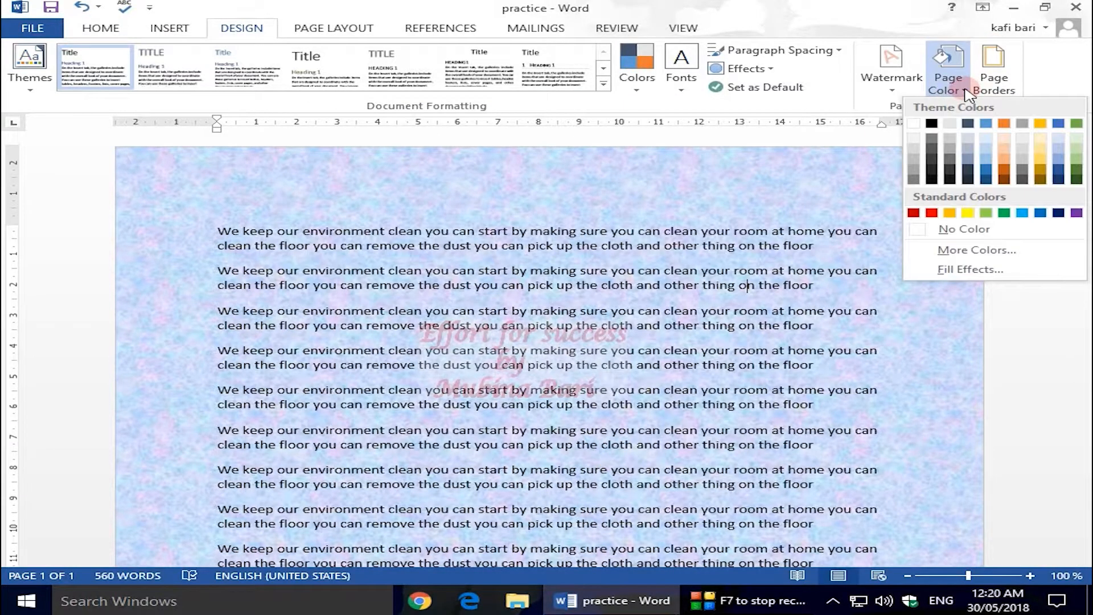
{"action": "left_click", "coordinate": [971, 269]}
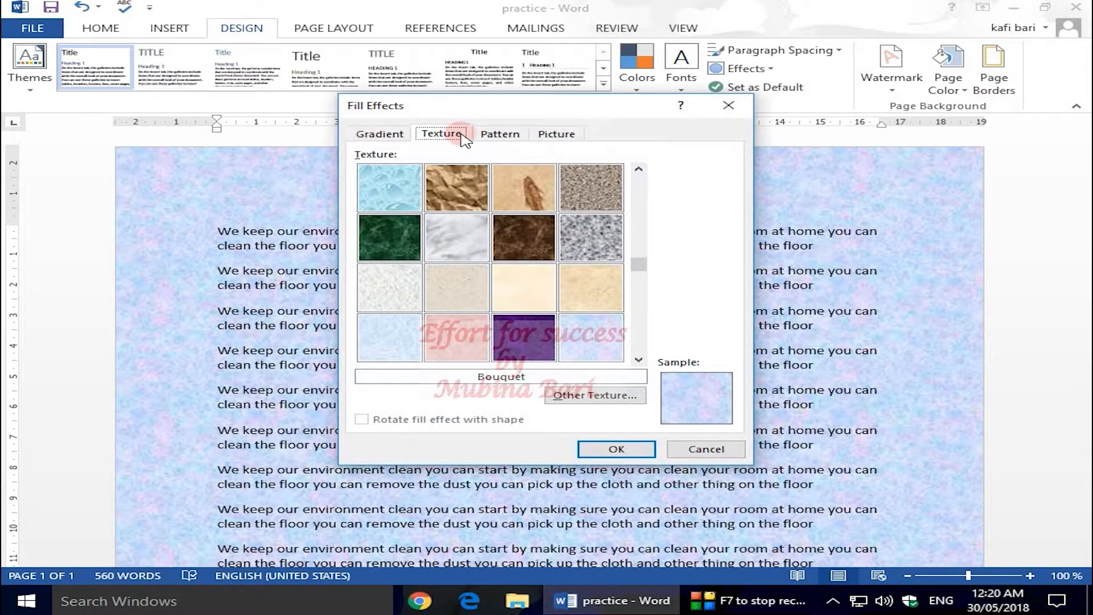
{"action": "left_click", "coordinate": [489, 136]}
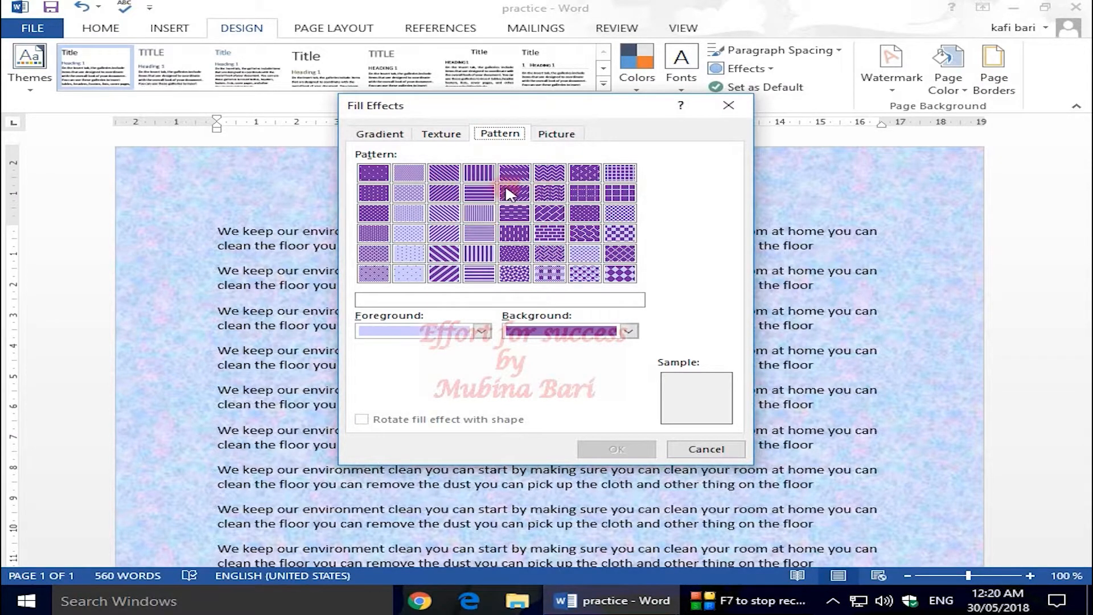
{"action": "left_click", "coordinate": [482, 332]}
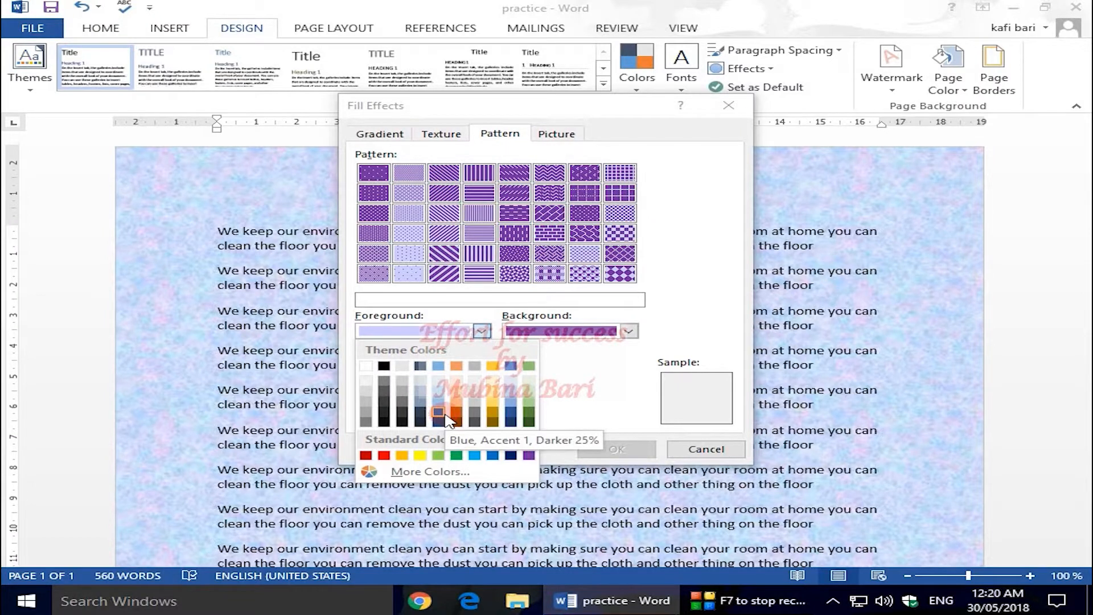
{"action": "left_click", "coordinate": [628, 331]}
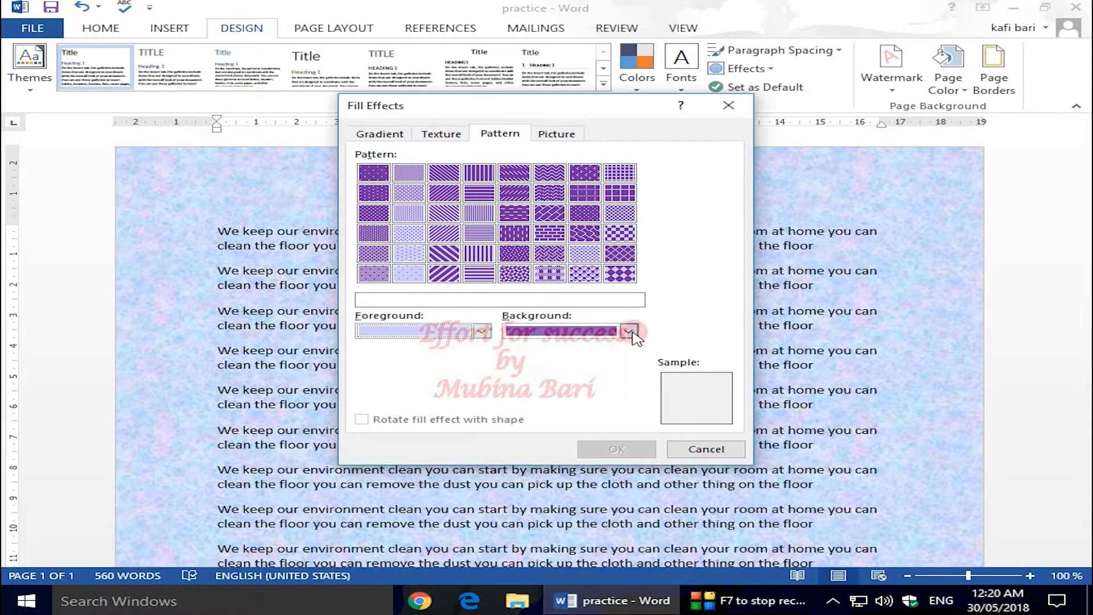
{"action": "left_click", "coordinate": [631, 333]}
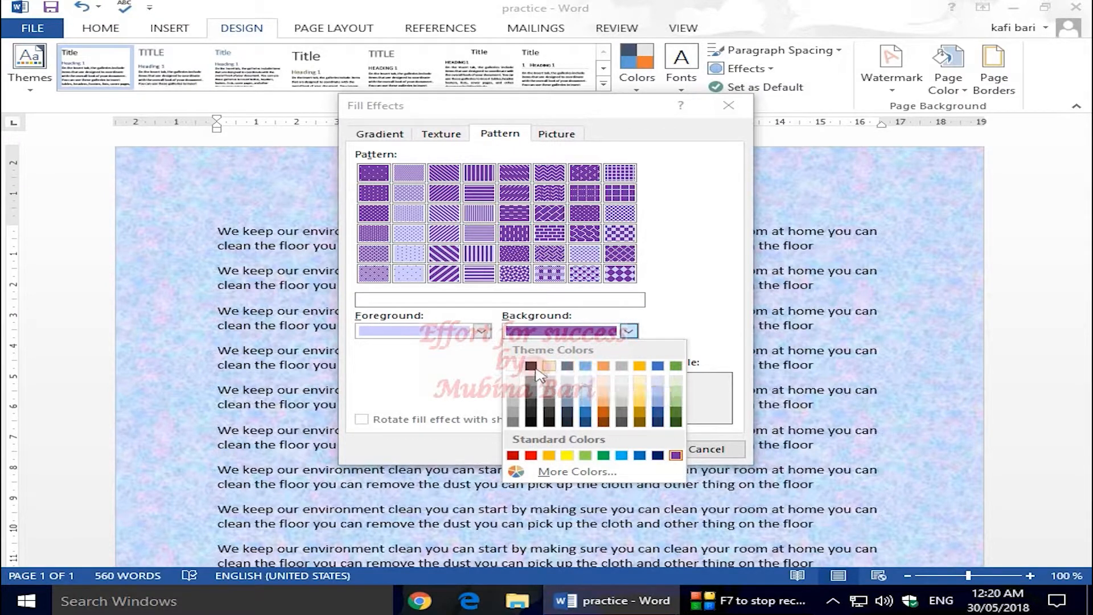
{"action": "left_click", "coordinate": [484, 332]}
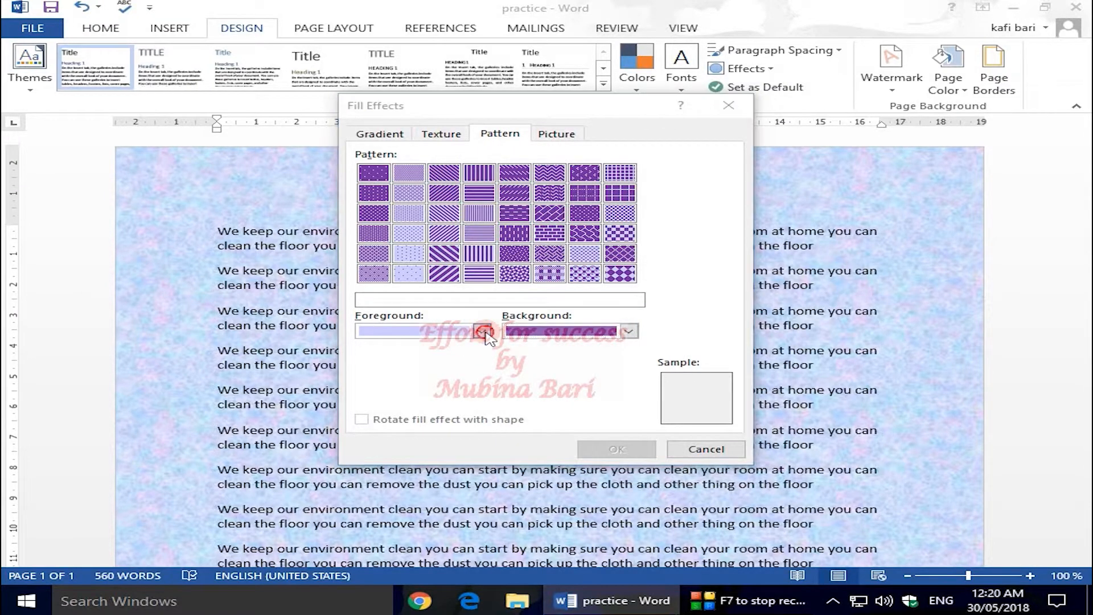
{"action": "left_click", "coordinate": [484, 333]}
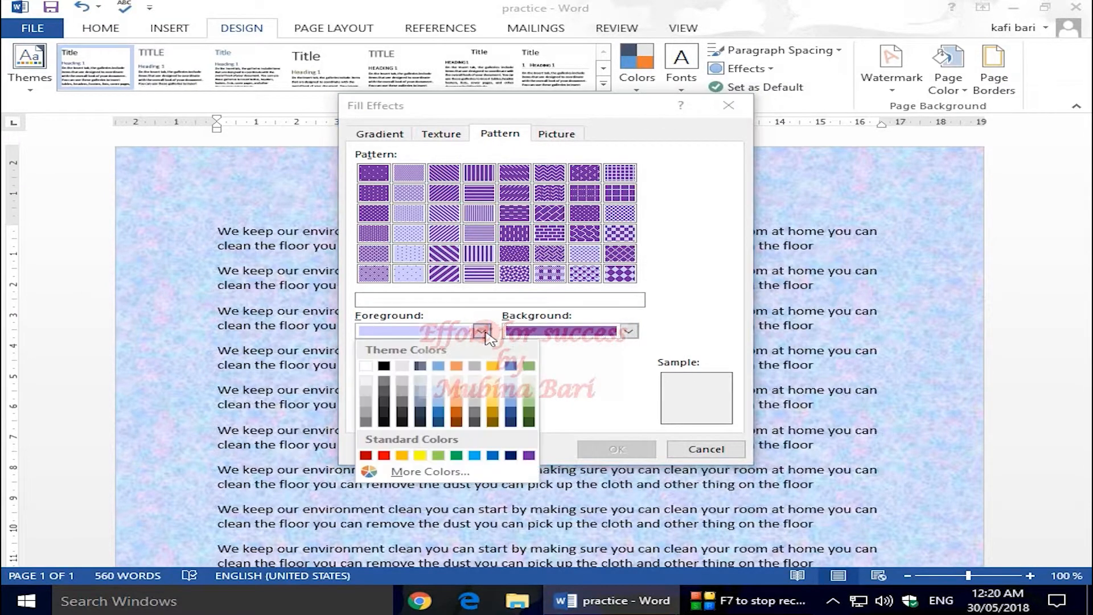
{"action": "left_click", "coordinate": [529, 411]}
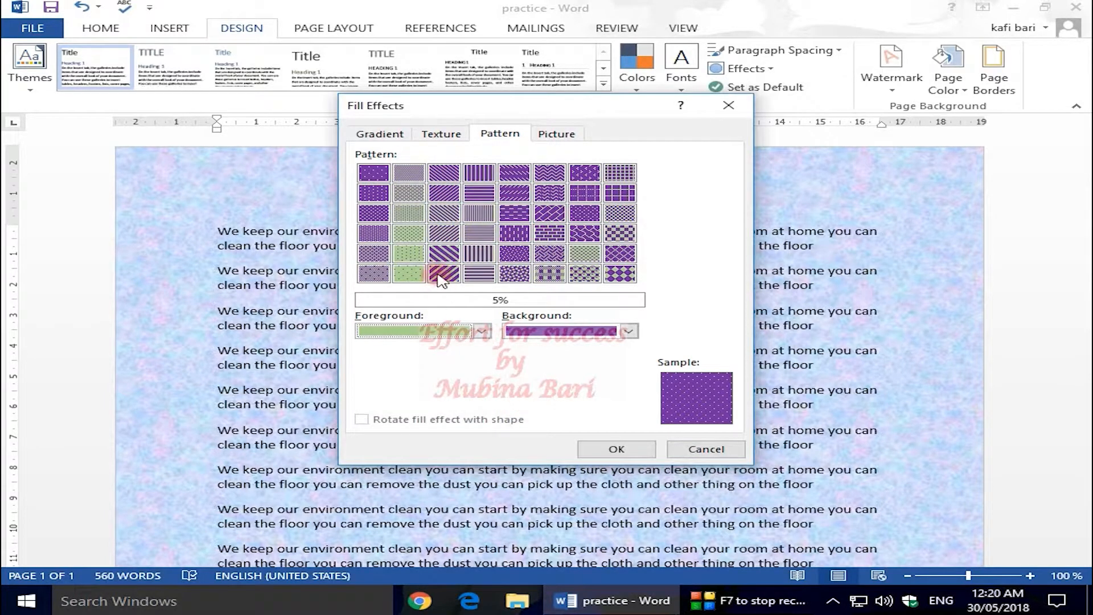
Set the pattern's background color to dark orange and apply the Plaid pattern to the page
{"action": "left_click", "coordinate": [628, 331]}
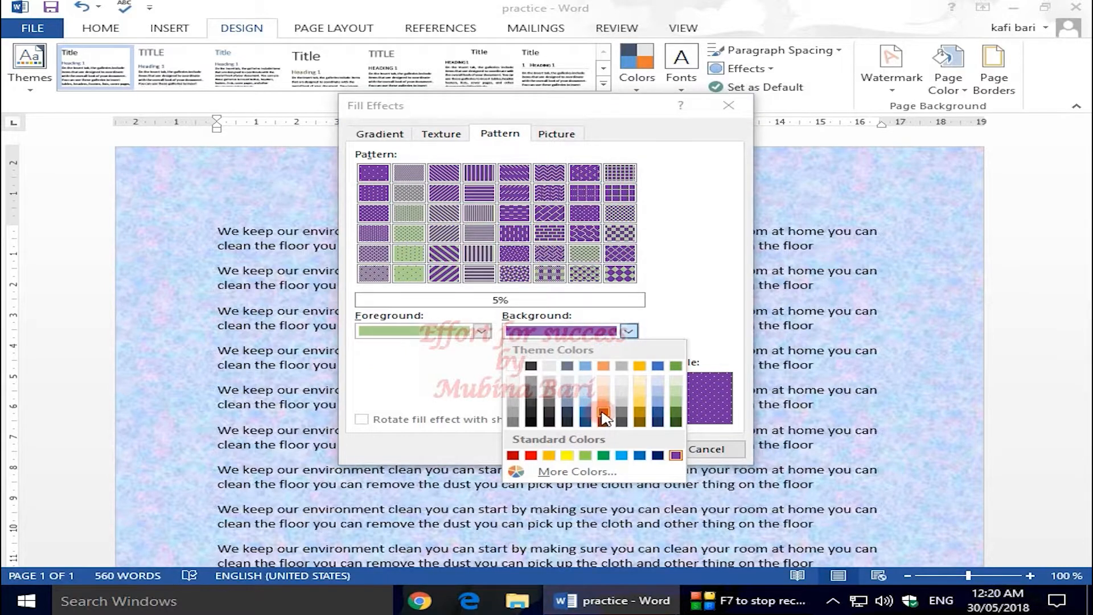
{"action": "left_click", "coordinate": [603, 414]}
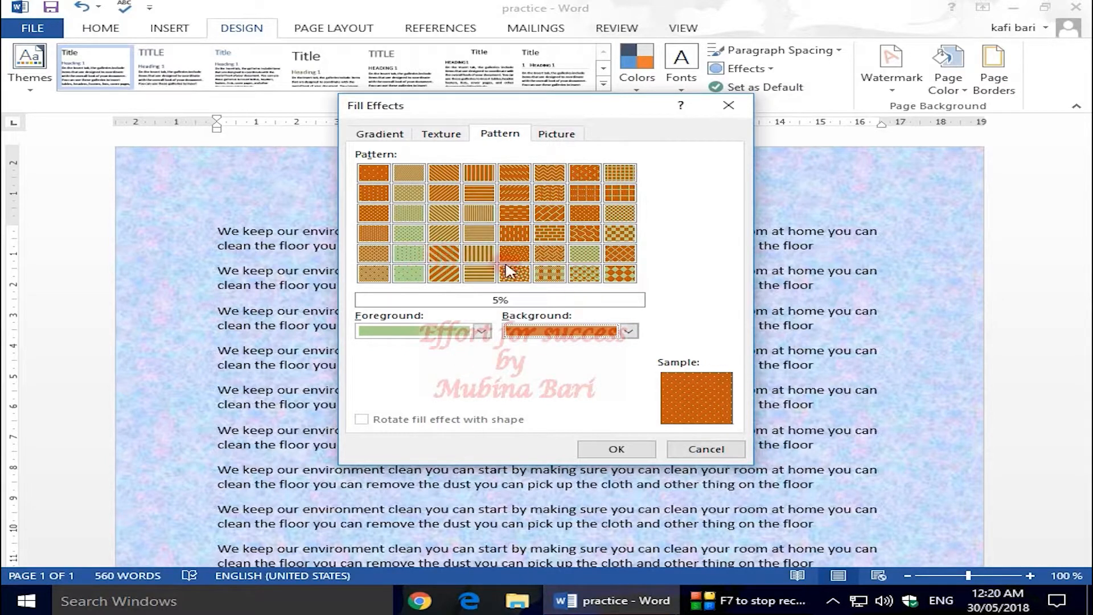
{"action": "left_click", "coordinate": [558, 275]}
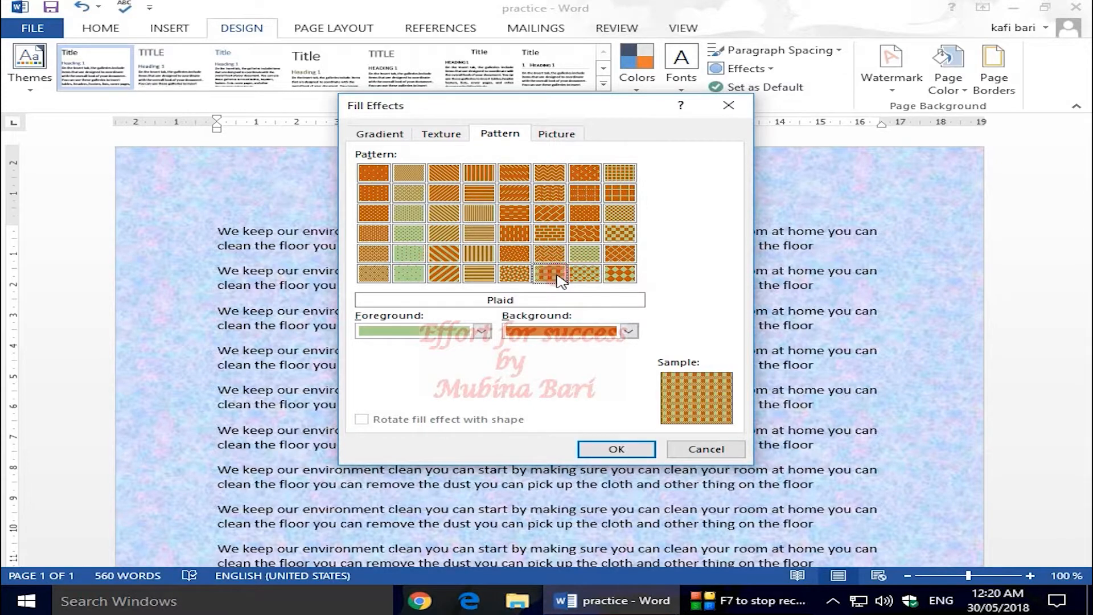
{"action": "left_click", "coordinate": [612, 454]}
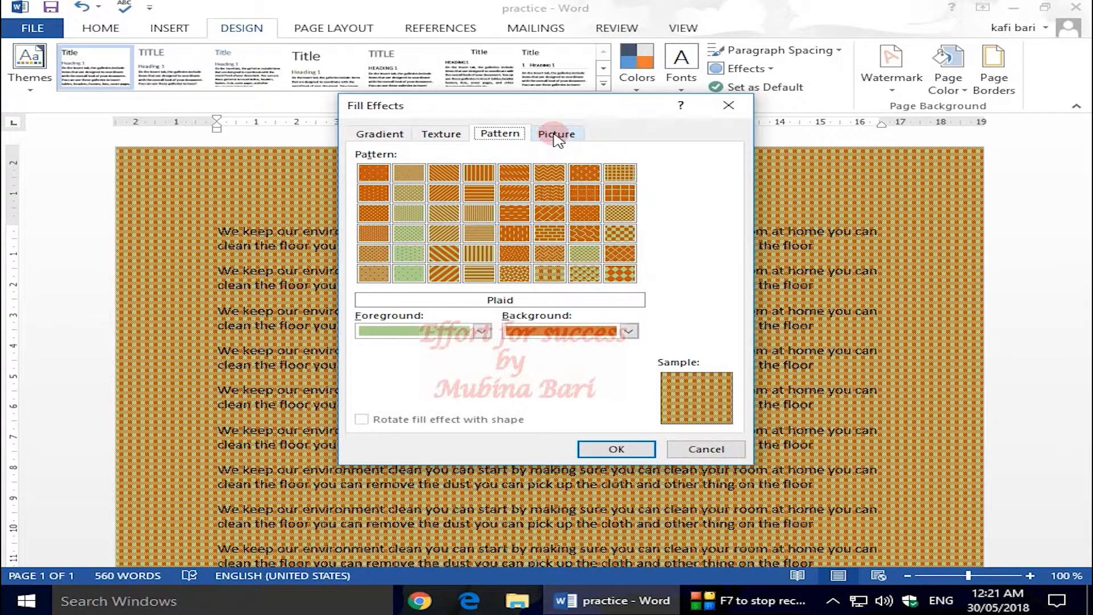
Fill the page background with the picture pexels-photo-135492 from New folder inside the Desktop's picture folder
{"action": "left_click", "coordinate": [556, 135]}
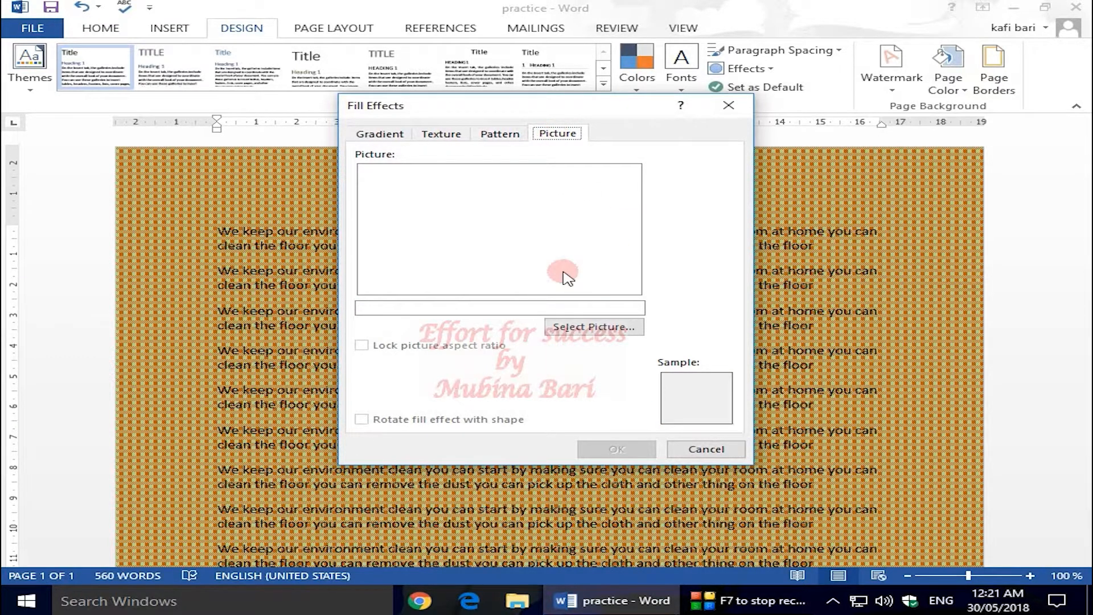
{"action": "left_click", "coordinate": [592, 327]}
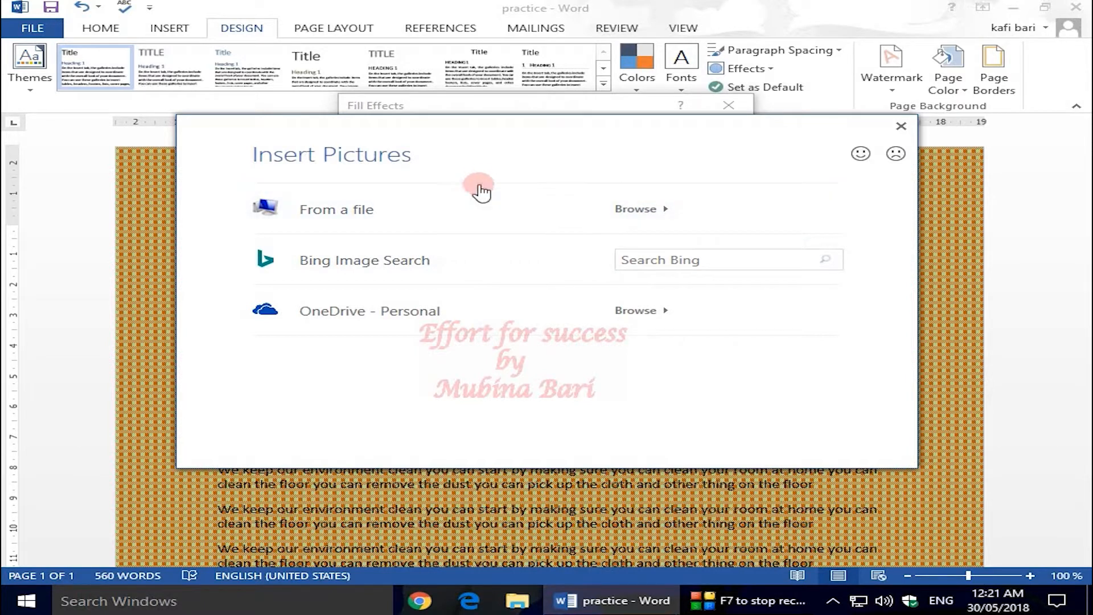
{"action": "left_click", "coordinate": [500, 219]}
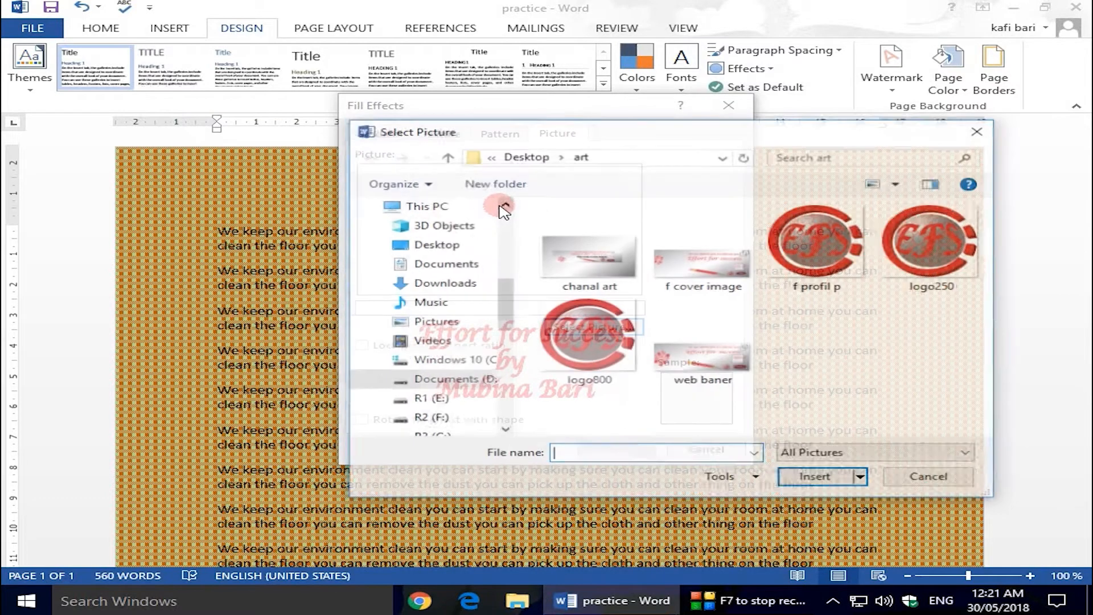
{"action": "left_click", "coordinate": [434, 242]}
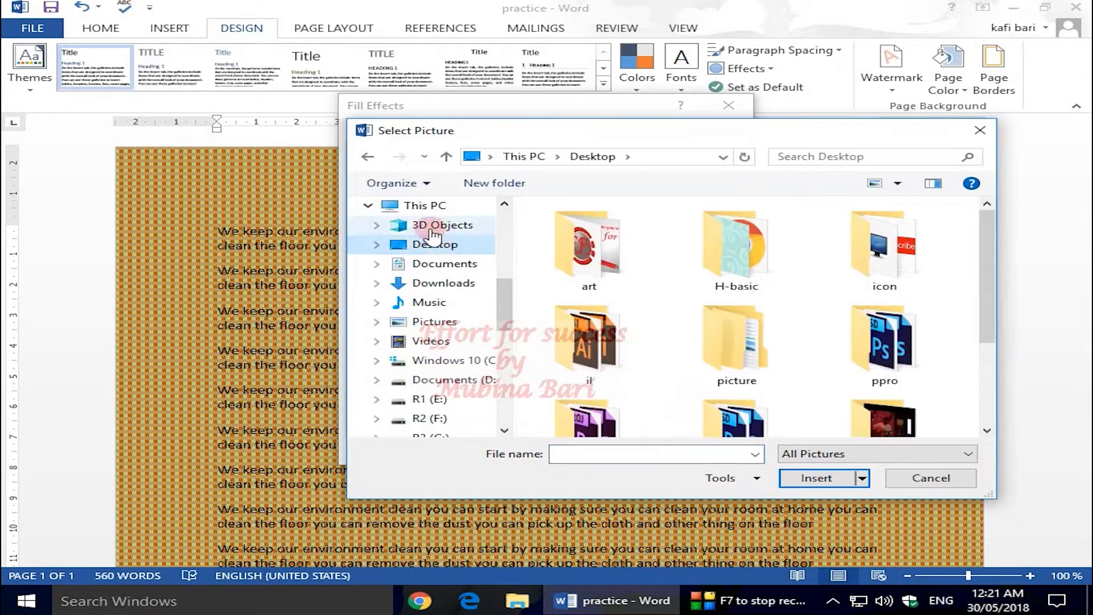
{"action": "double_click", "coordinate": [740, 340]}
{"action": "double_click", "coordinate": [583, 251]}
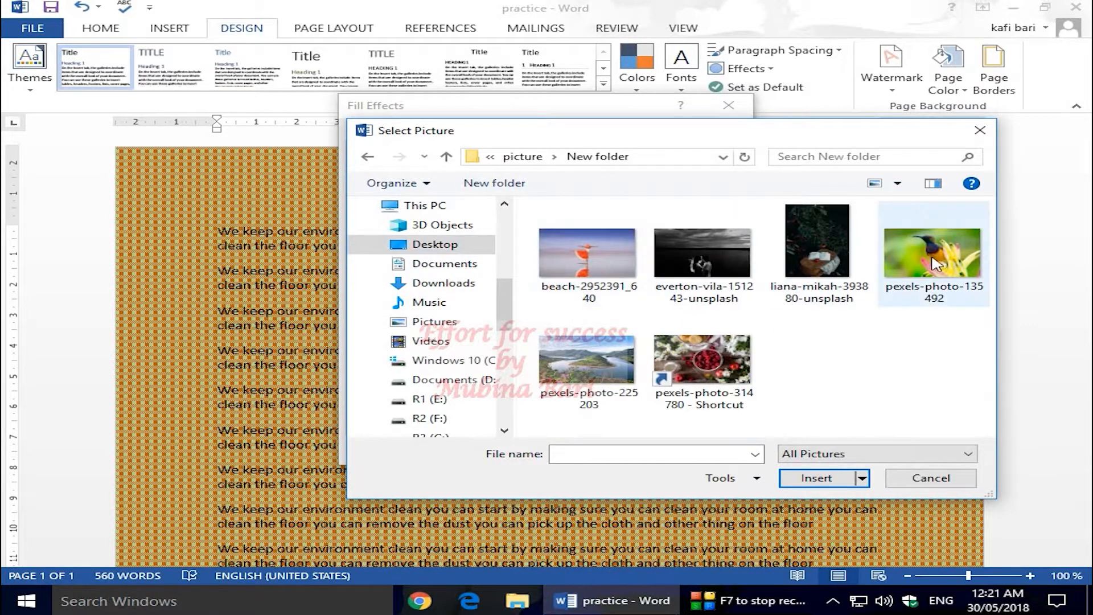
{"action": "left_click", "coordinate": [939, 262]}
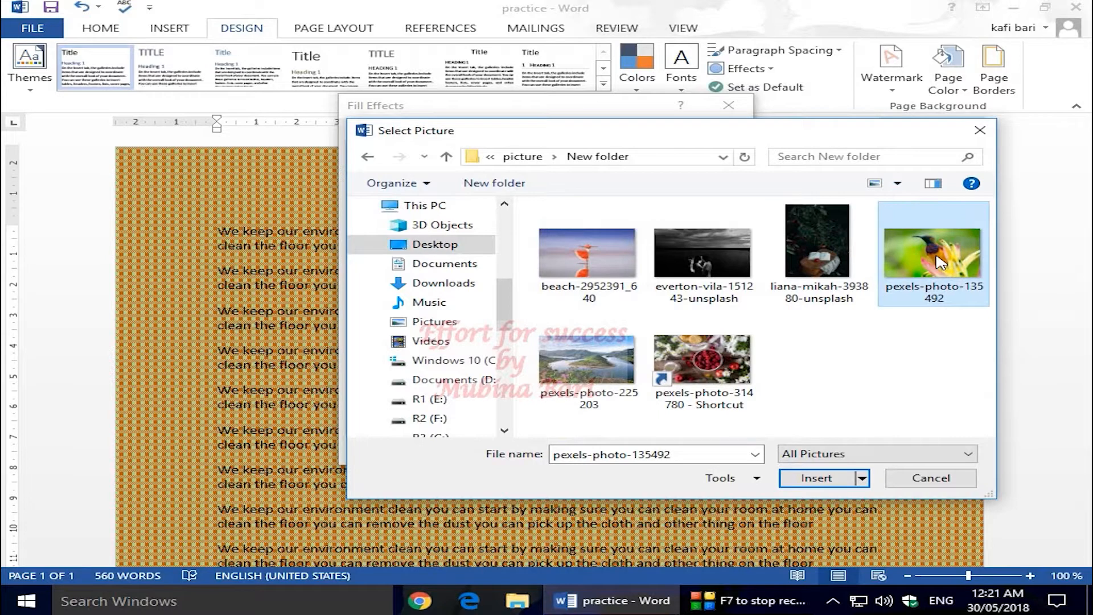
{"action": "left_click", "coordinate": [840, 483]}
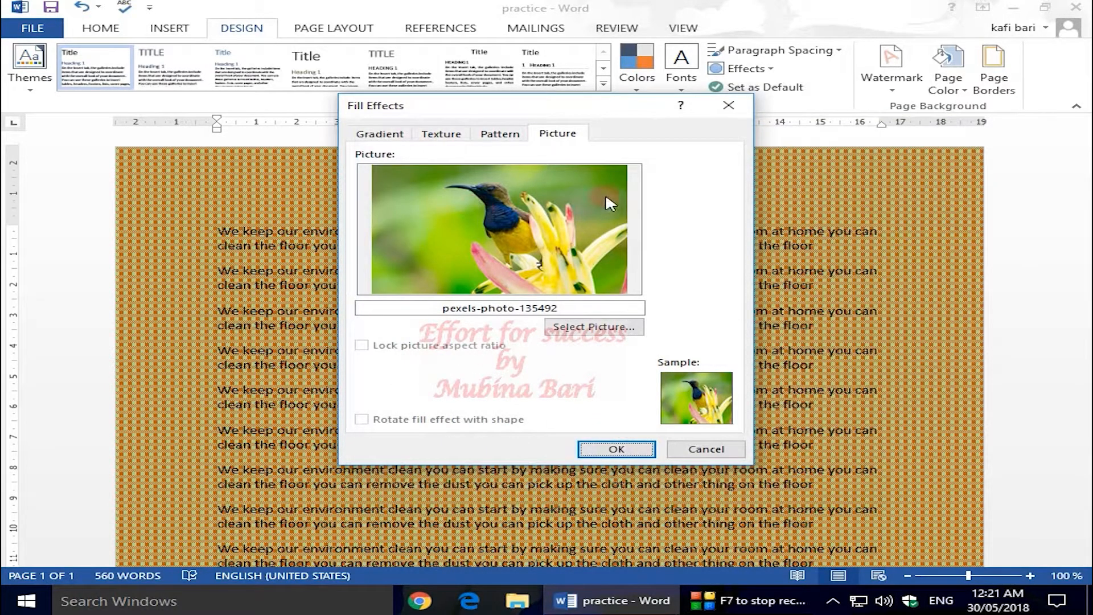
{"action": "left_click", "coordinate": [620, 449]}
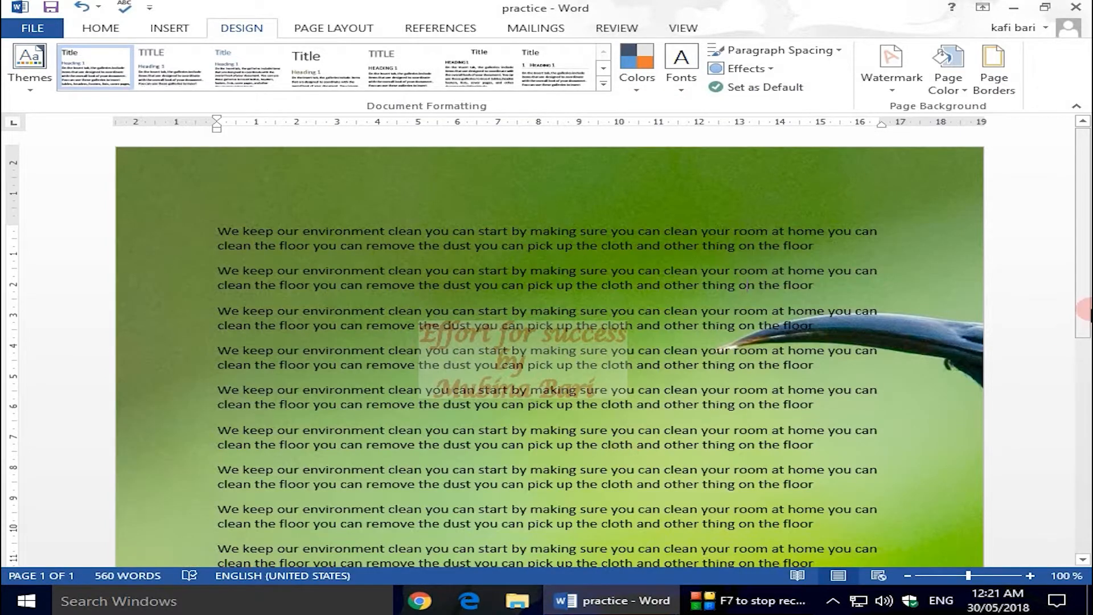
{"action": "left_click_drag", "start_coordinate": [1084, 324], "coordinate": [1083, 291]}
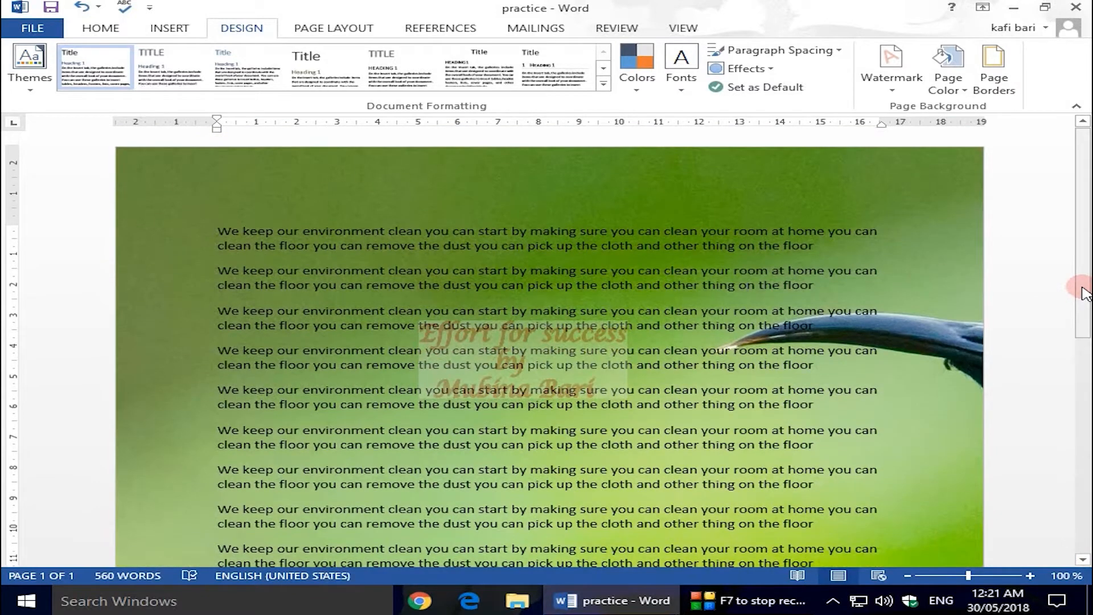
{"action": "double_click", "coordinate": [927, 273]}
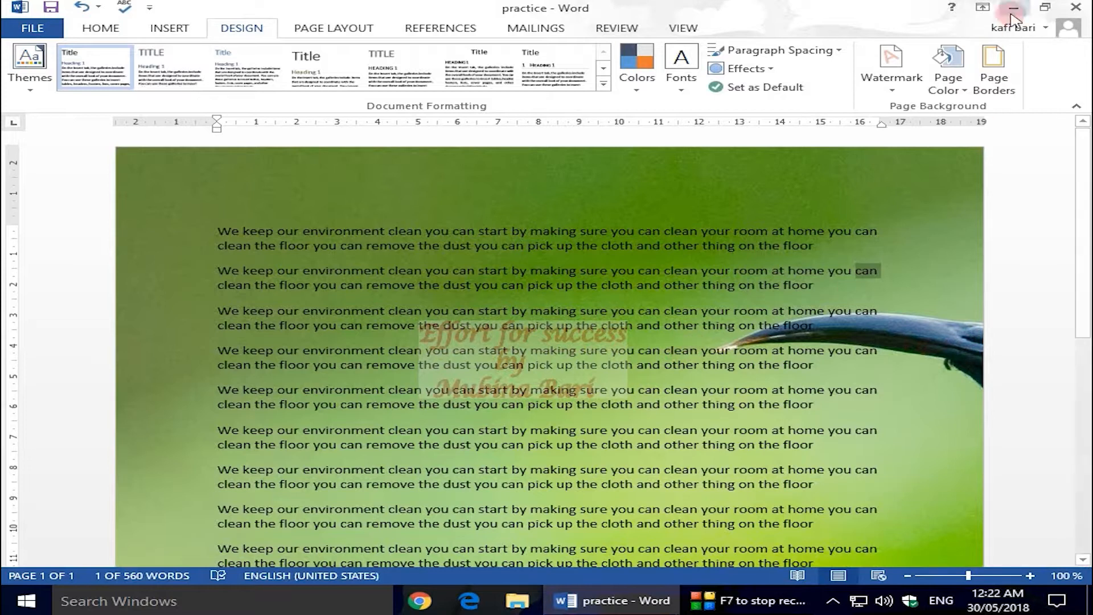
Remove the page background by setting the page color to No Color
{"action": "left_click", "coordinate": [968, 92]}
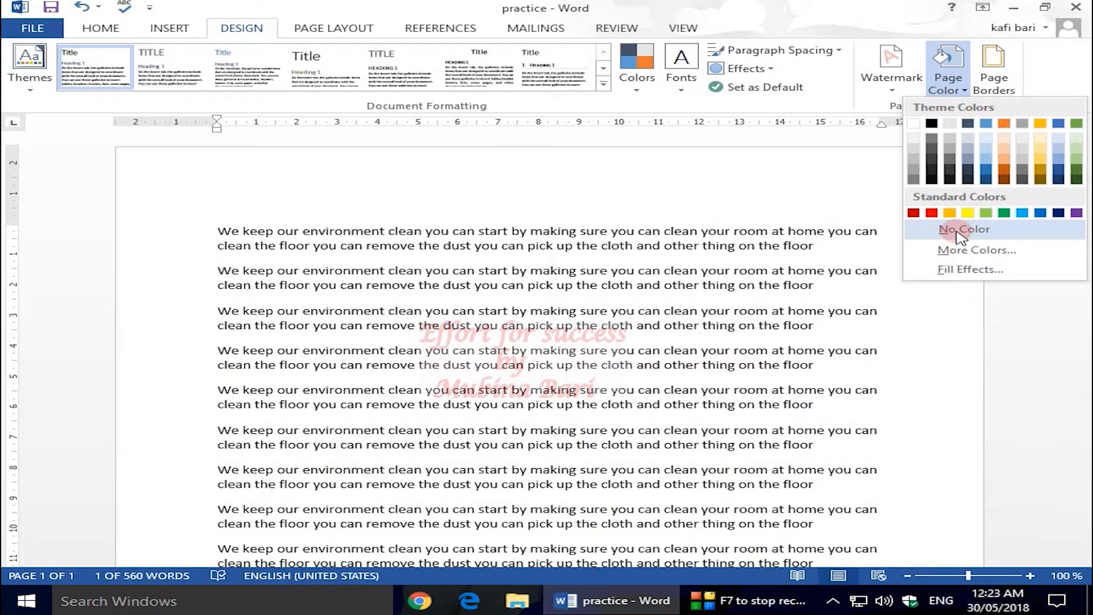
{"action": "left_click", "coordinate": [961, 233]}
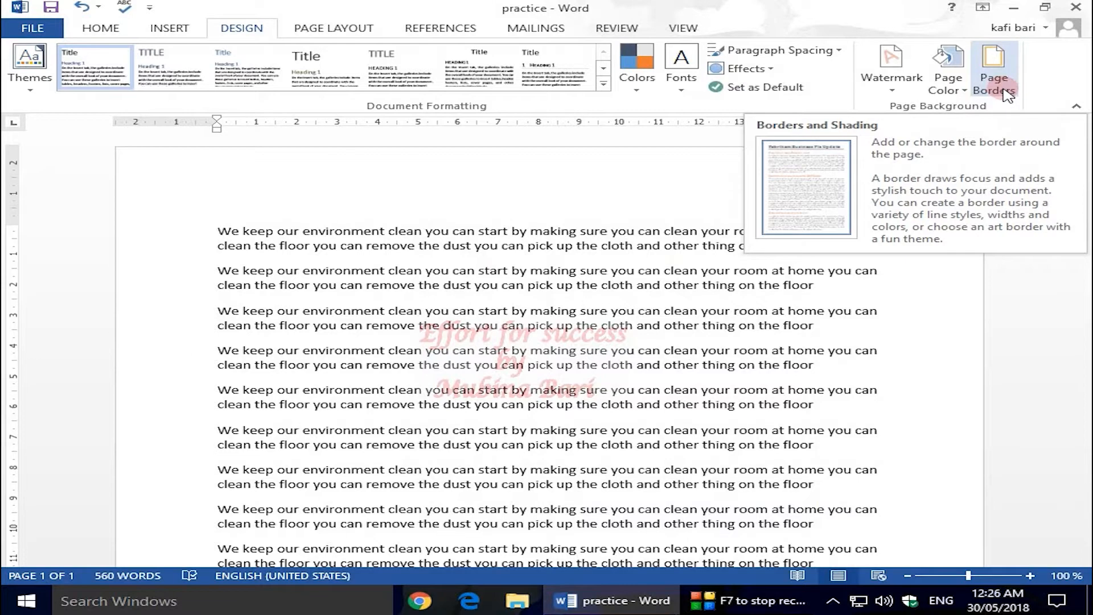
Open the Borders and Shading settings, preview a Shadow border for the paragraph and choose the Box setting
{"action": "left_click", "coordinate": [1004, 91]}
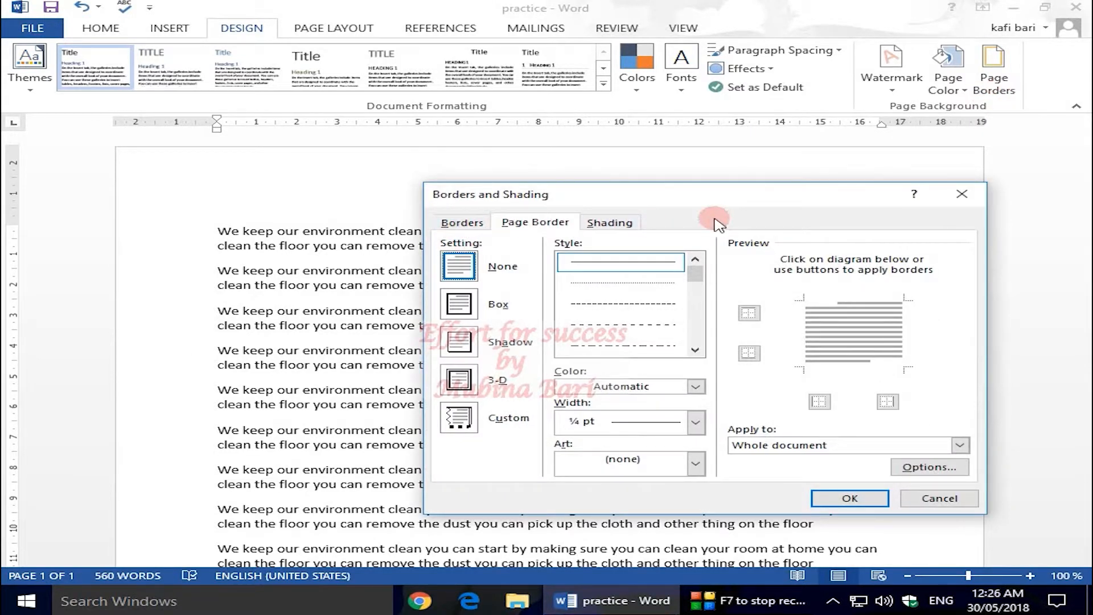
{"action": "left_click", "coordinate": [461, 223]}
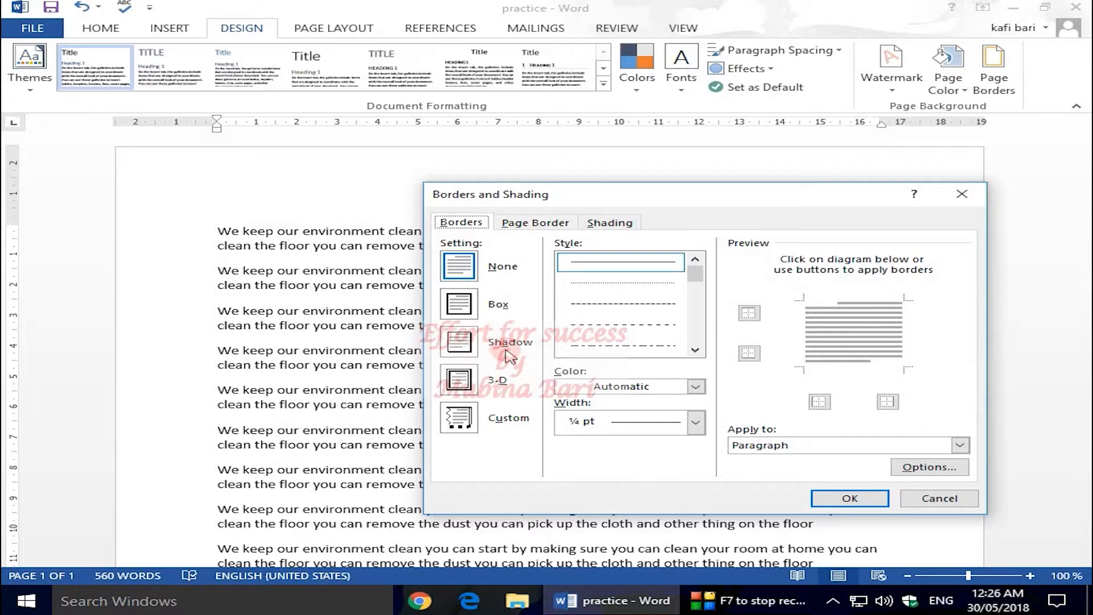
{"action": "left_click", "coordinate": [462, 344]}
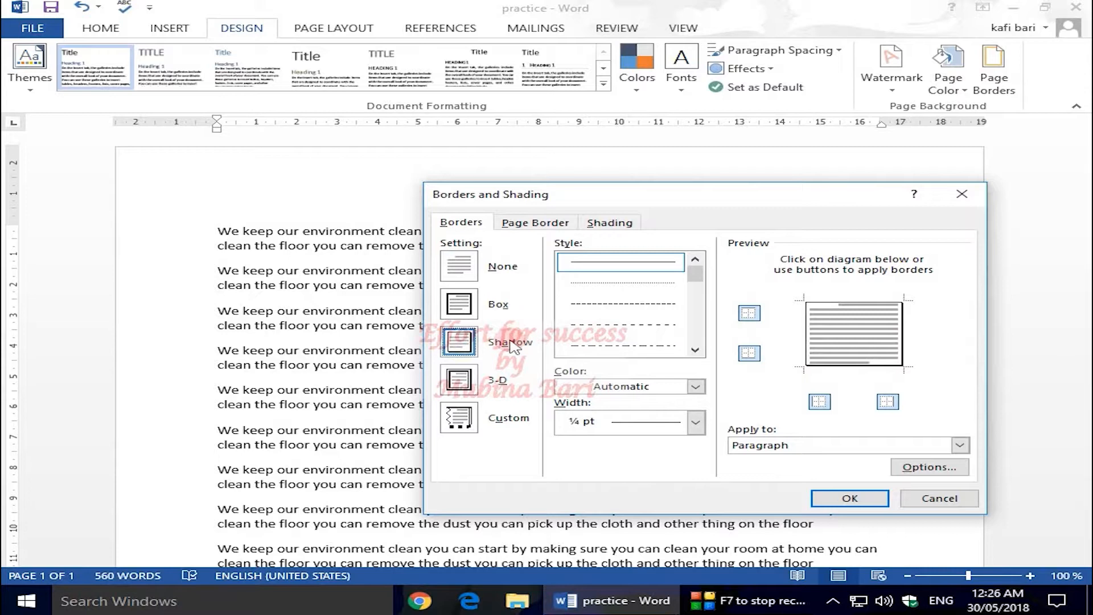
{"action": "left_click", "coordinate": [474, 311]}
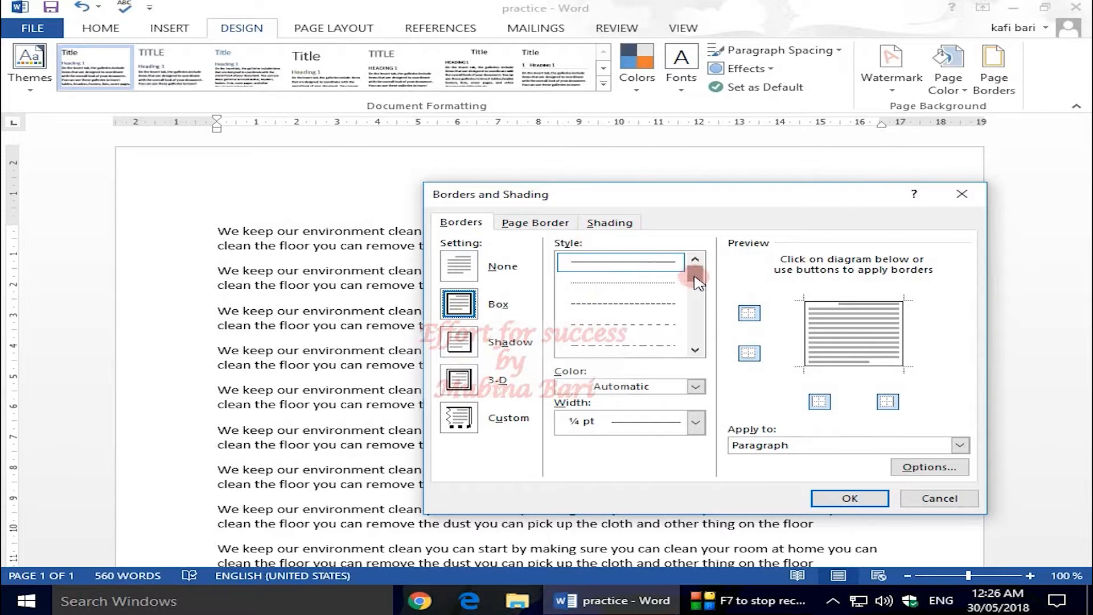
Give the whole-document page border the diagonally striped line style in dark green
{"action": "left_click", "coordinate": [566, 227]}
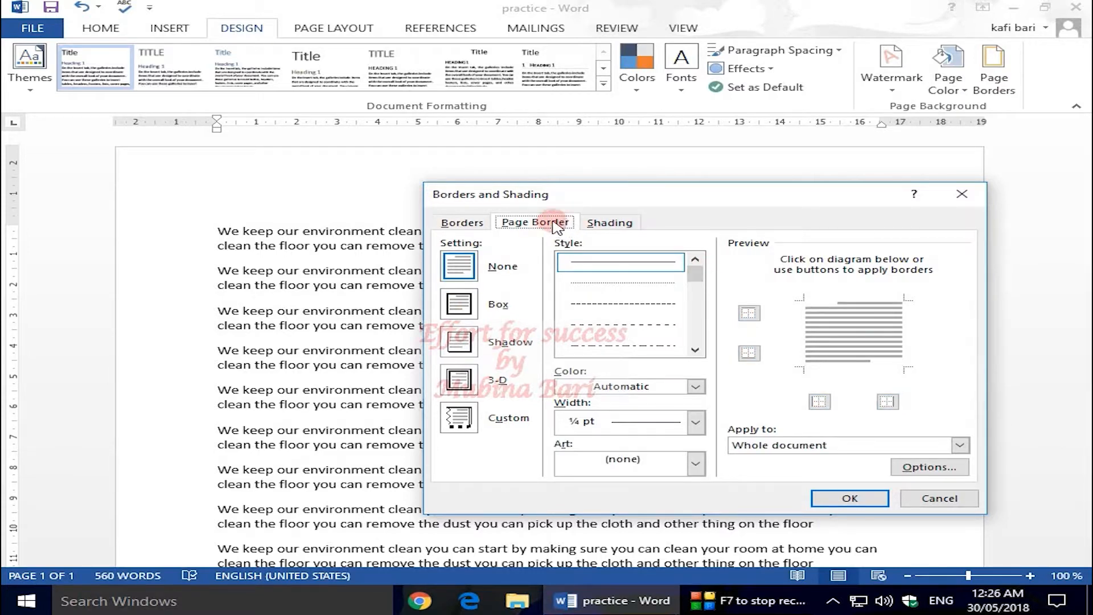
{"action": "left_click_drag", "start_coordinate": [695, 275], "coordinate": [700, 332]}
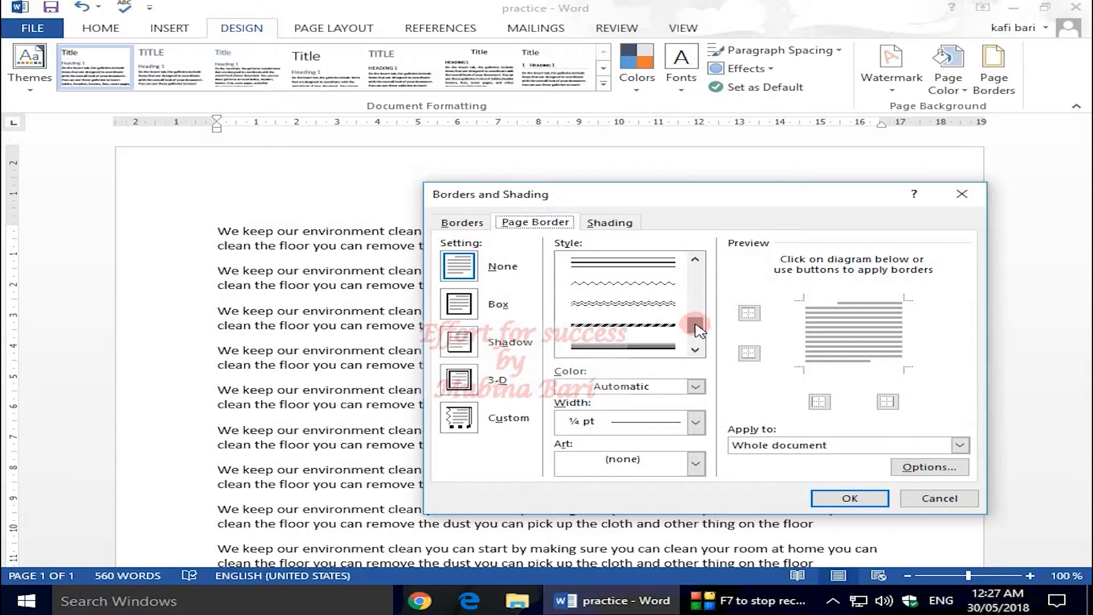
{"action": "left_click", "coordinate": [662, 327]}
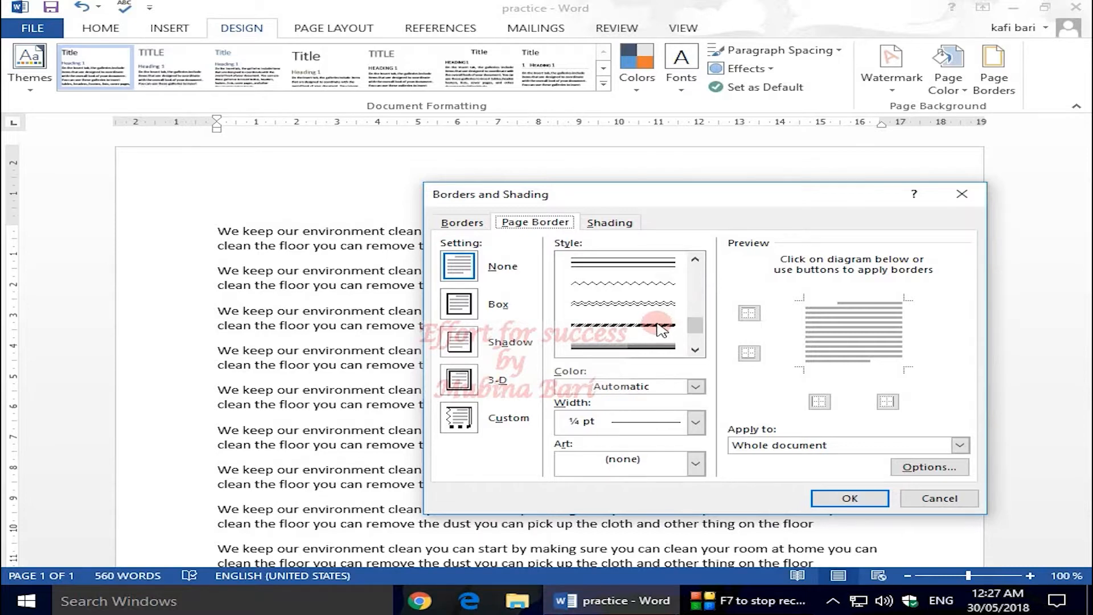
{"action": "left_click", "coordinate": [660, 327]}
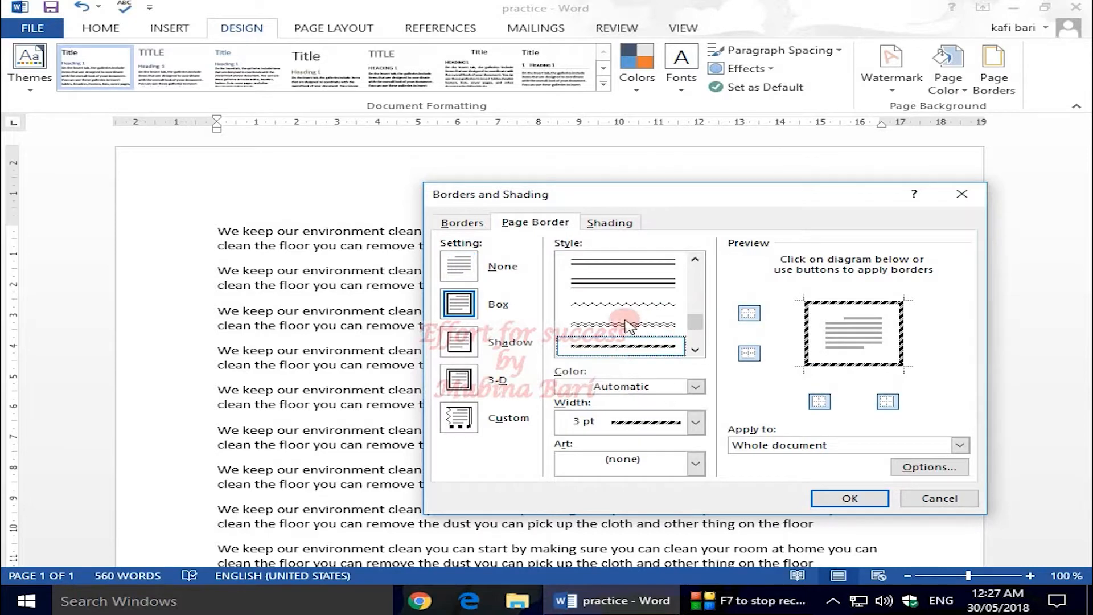
{"action": "left_click", "coordinate": [695, 387]}
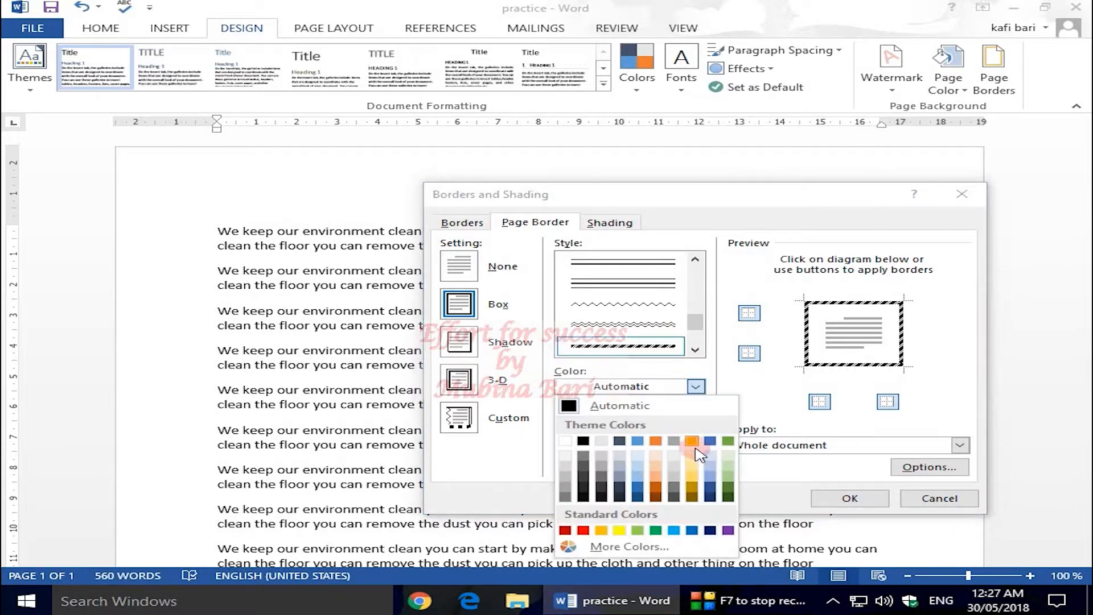
{"action": "left_click", "coordinate": [728, 488]}
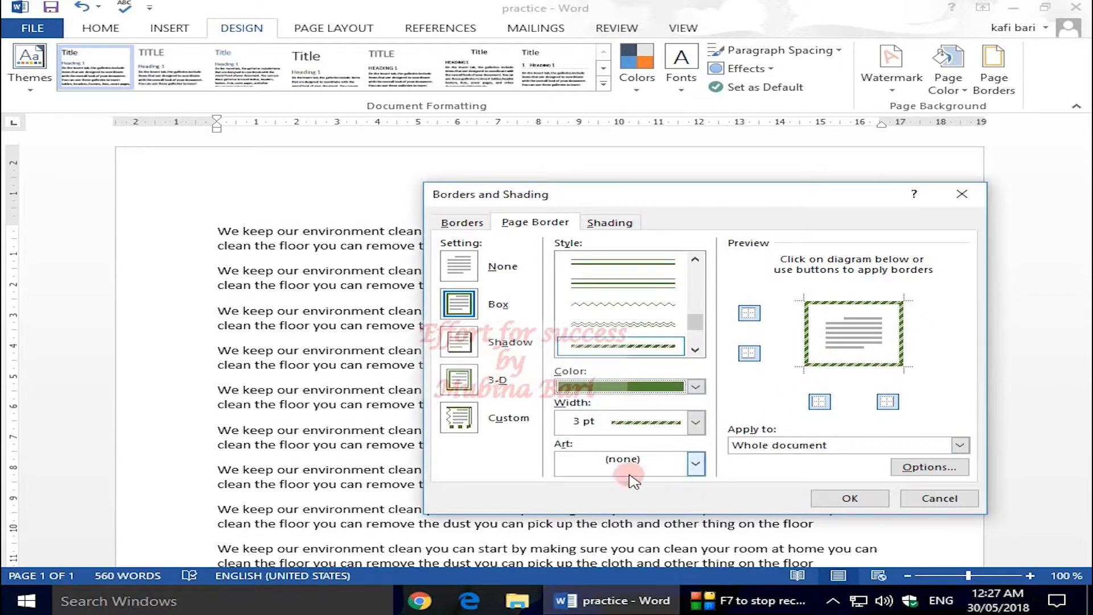
Apply the green striped page border to the whole document and replace it with the red flower art border
{"action": "left_click", "coordinate": [852, 499]}
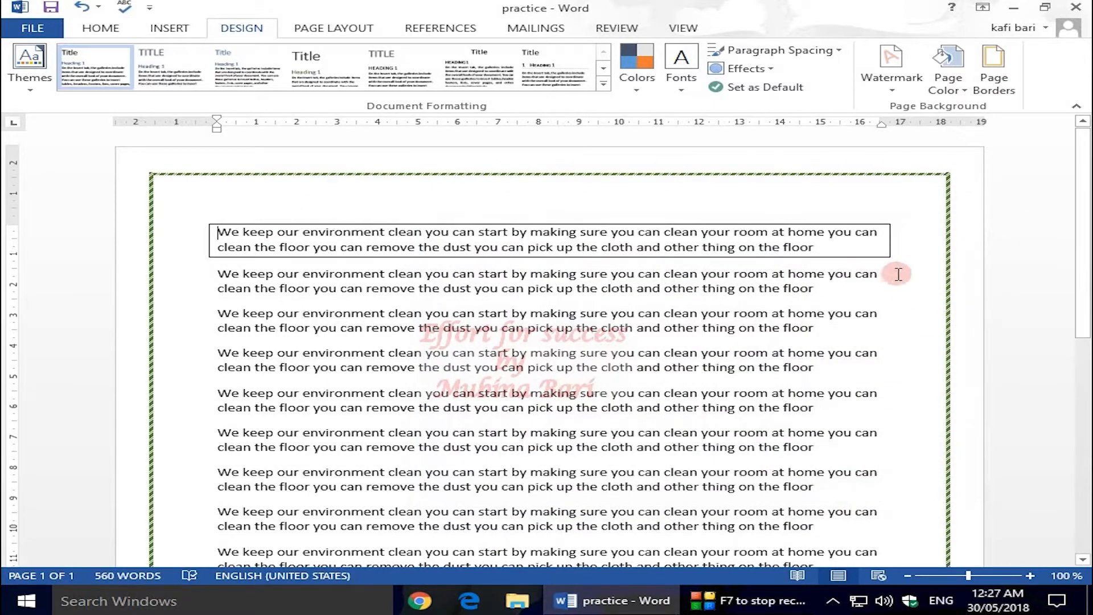
{"action": "left_click", "coordinate": [993, 93]}
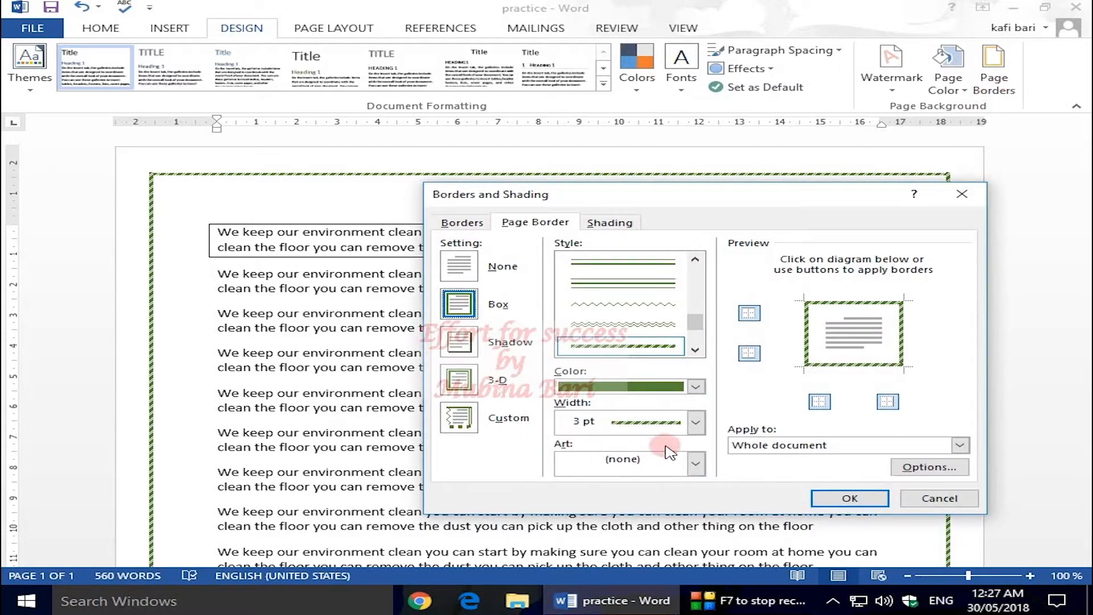
{"action": "left_click", "coordinate": [695, 465]}
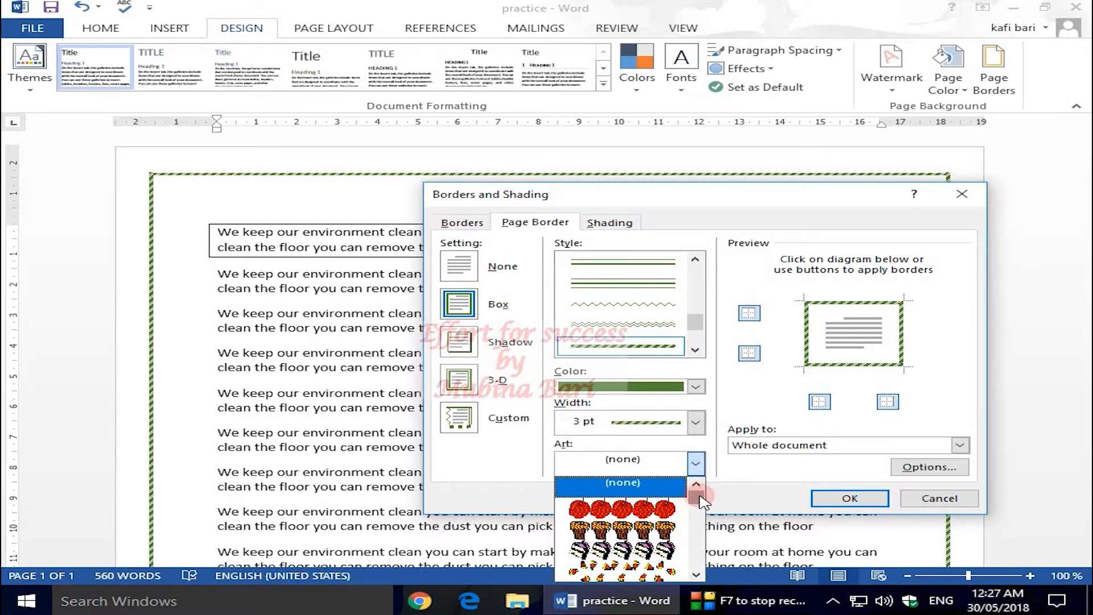
{"action": "left_click_drag", "start_coordinate": [696, 507], "coordinate": [702, 506]}
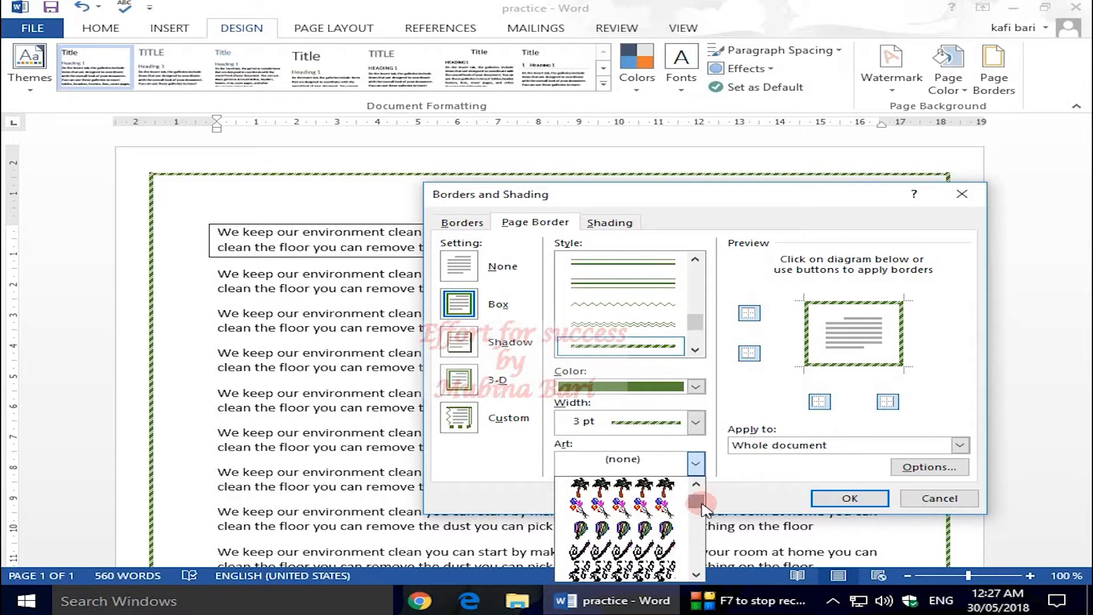
{"action": "left_click_drag", "start_coordinate": [701, 505], "coordinate": [703, 514]}
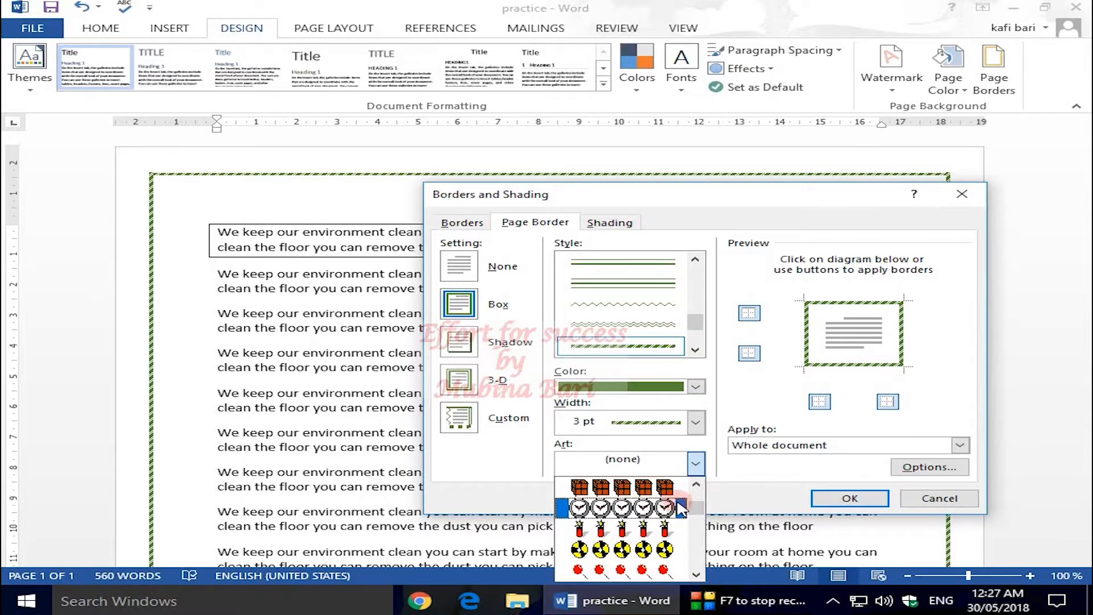
{"action": "left_click_drag", "start_coordinate": [696, 511], "coordinate": [697, 510]}
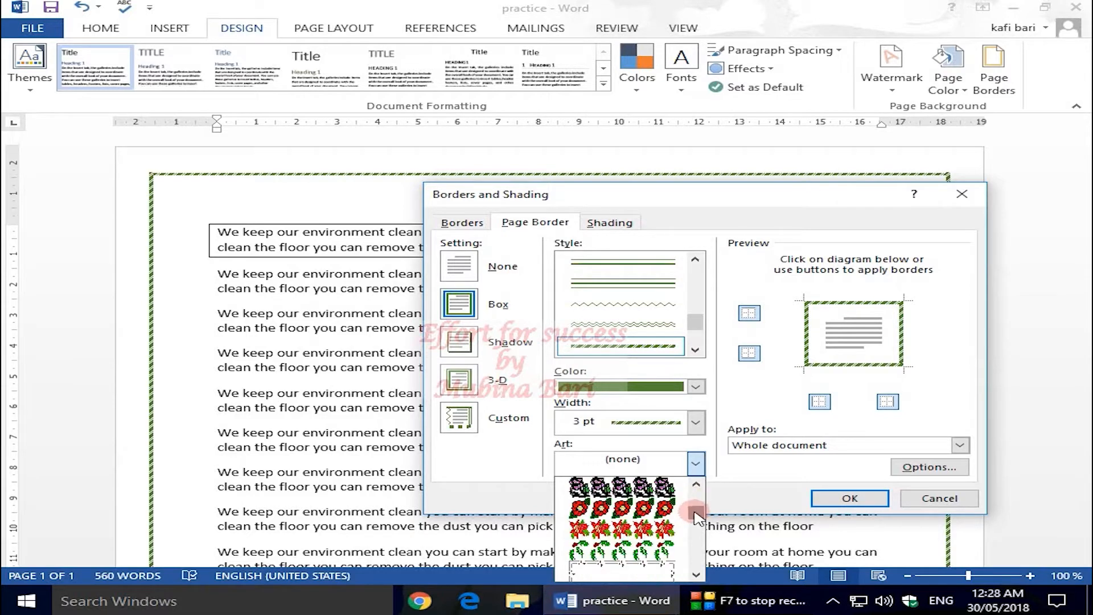
{"action": "left_click", "coordinate": [669, 511]}
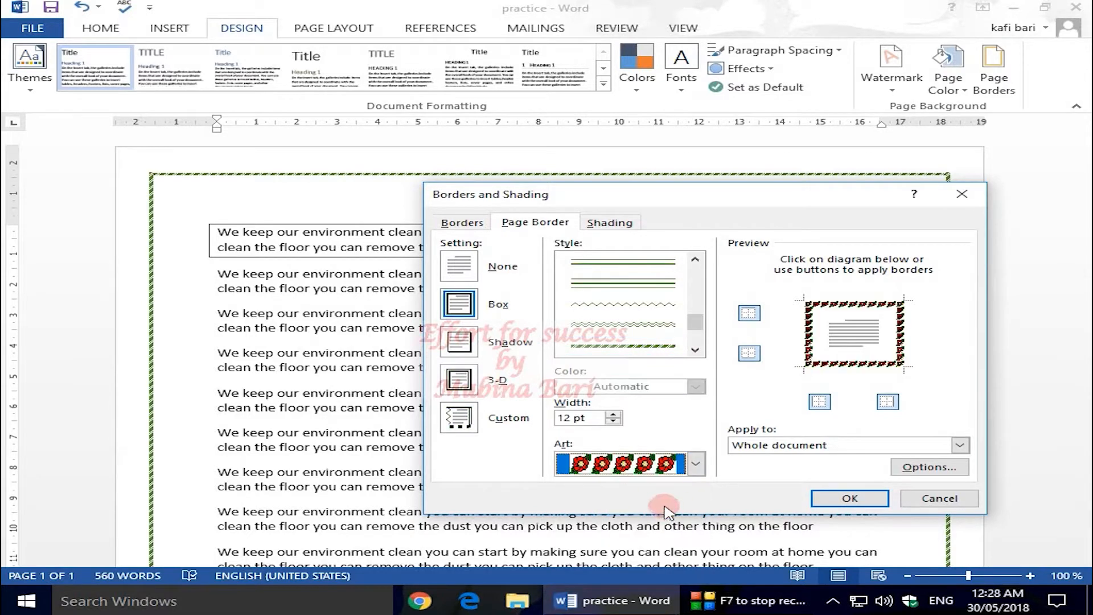
{"action": "left_click", "coordinate": [843, 500]}
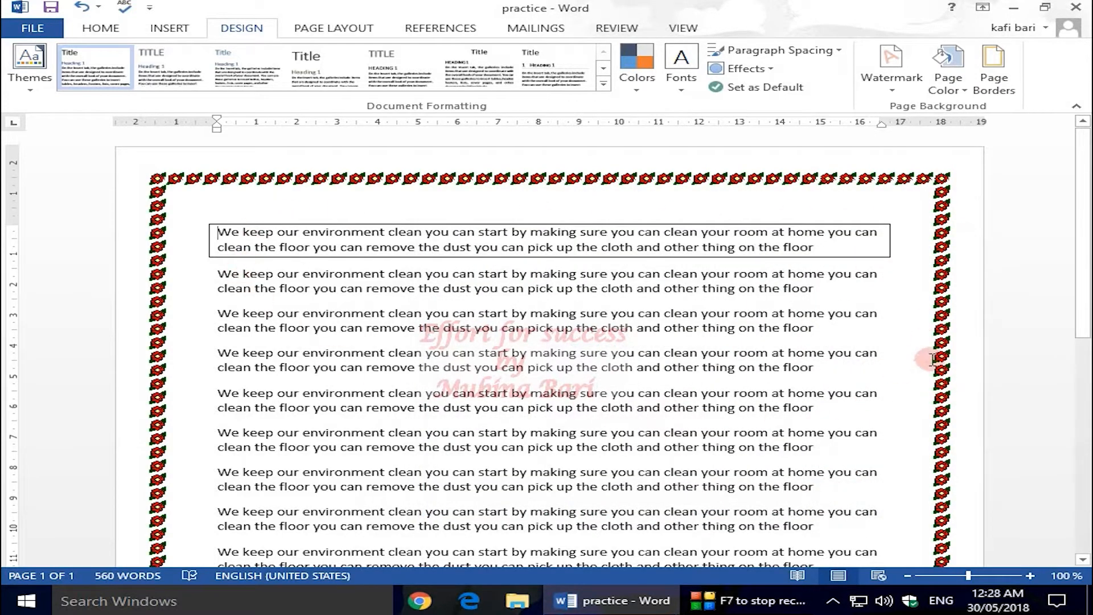
{"action": "left_click", "coordinate": [998, 91]}
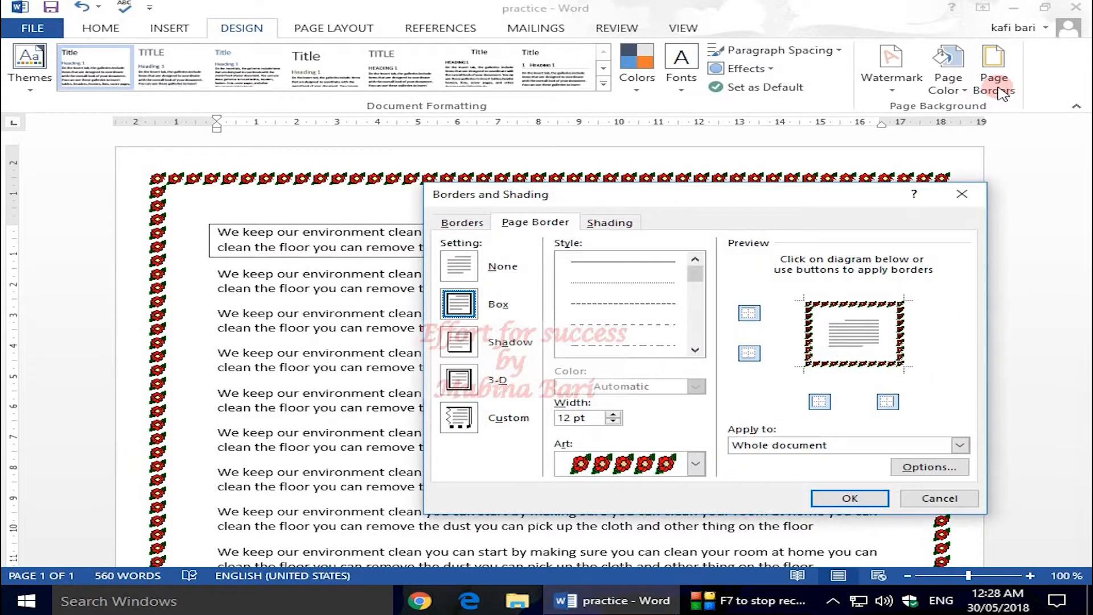
{"action": "left_click", "coordinate": [617, 224]}
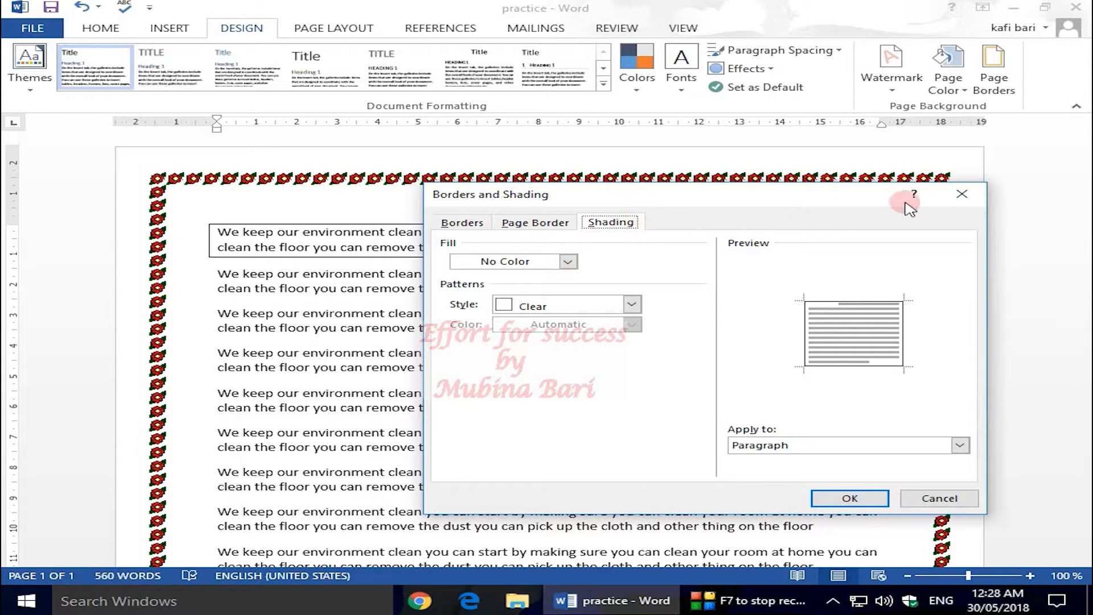
{"action": "left_click", "coordinate": [961, 195]}
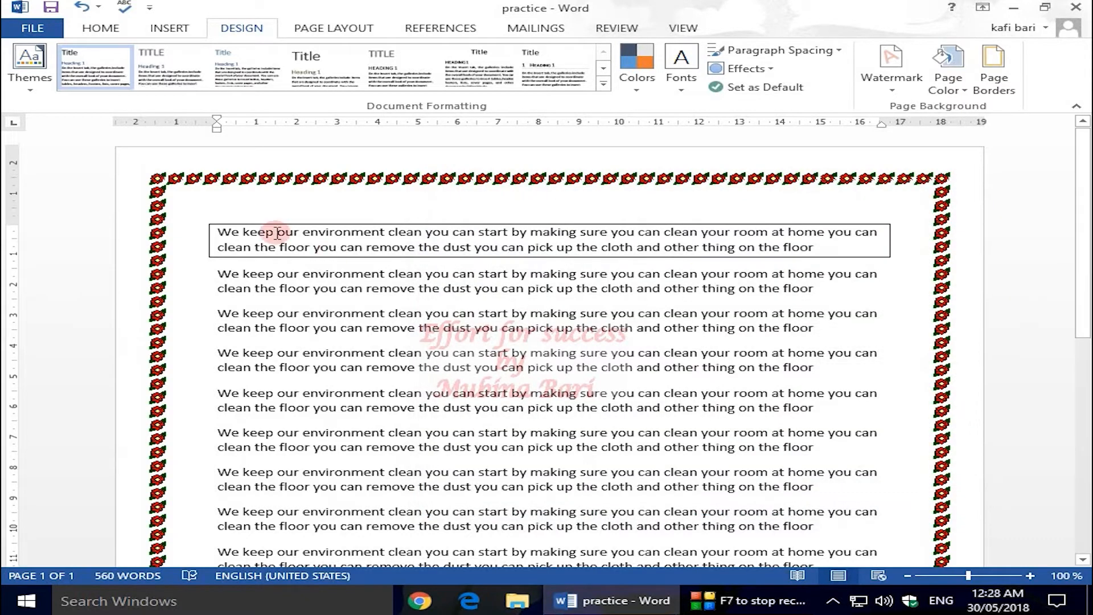
Shade the first eight paragraphs with a light gold fill and deselect the text
{"action": "left_click_drag", "start_coordinate": [208, 228], "coordinate": [276, 398]}
{"action": "left_click_drag", "start_coordinate": [1089, 288], "coordinate": [1082, 223]}
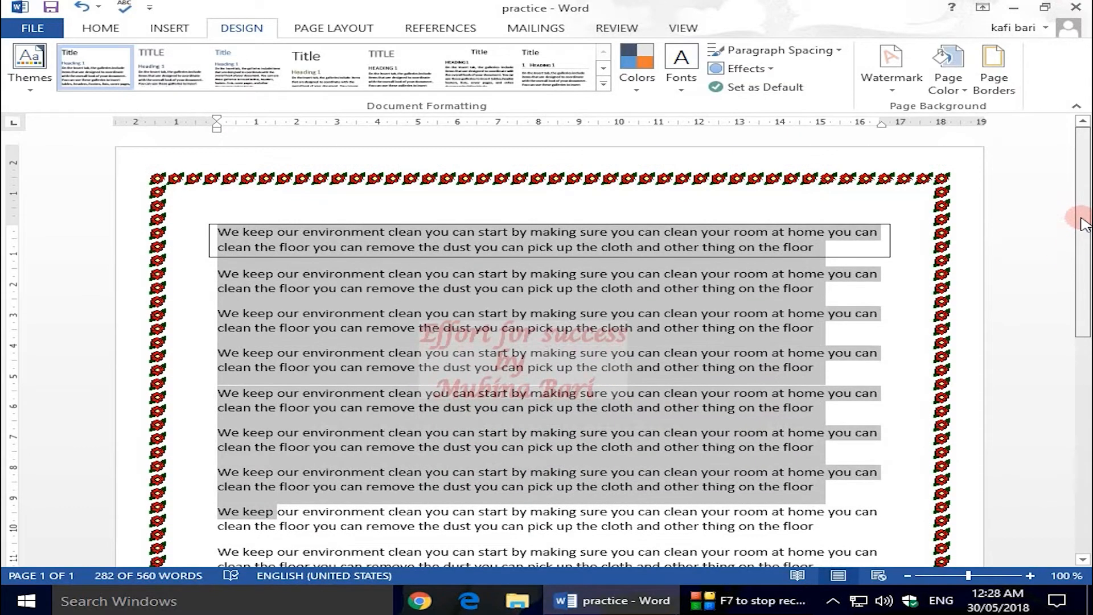
{"action": "left_click", "coordinate": [1005, 79]}
{"action": "left_click", "coordinate": [610, 222]}
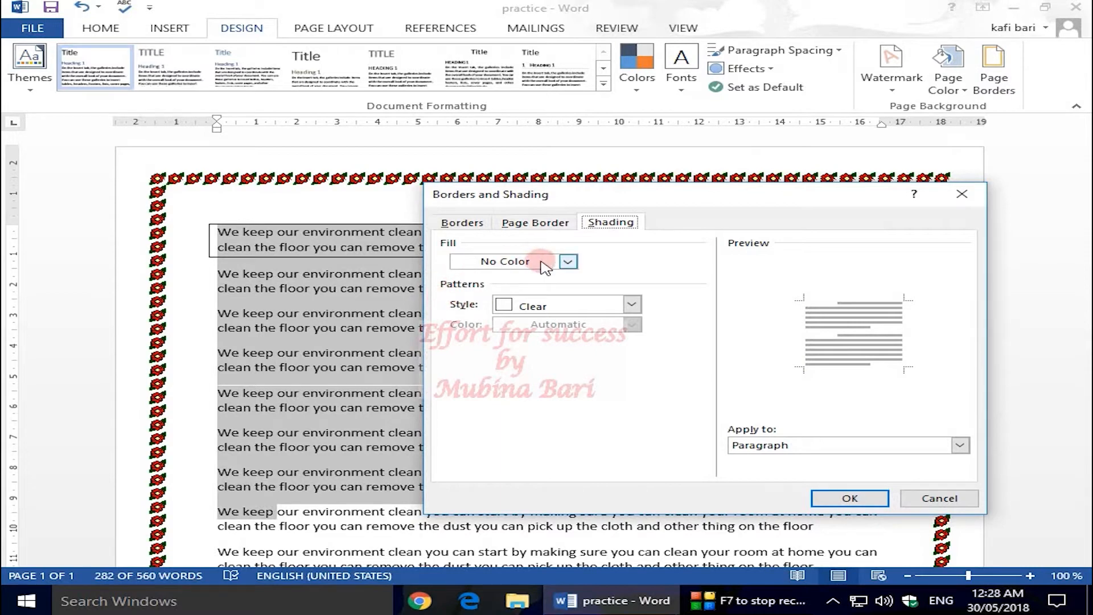
{"action": "left_click", "coordinate": [568, 263]}
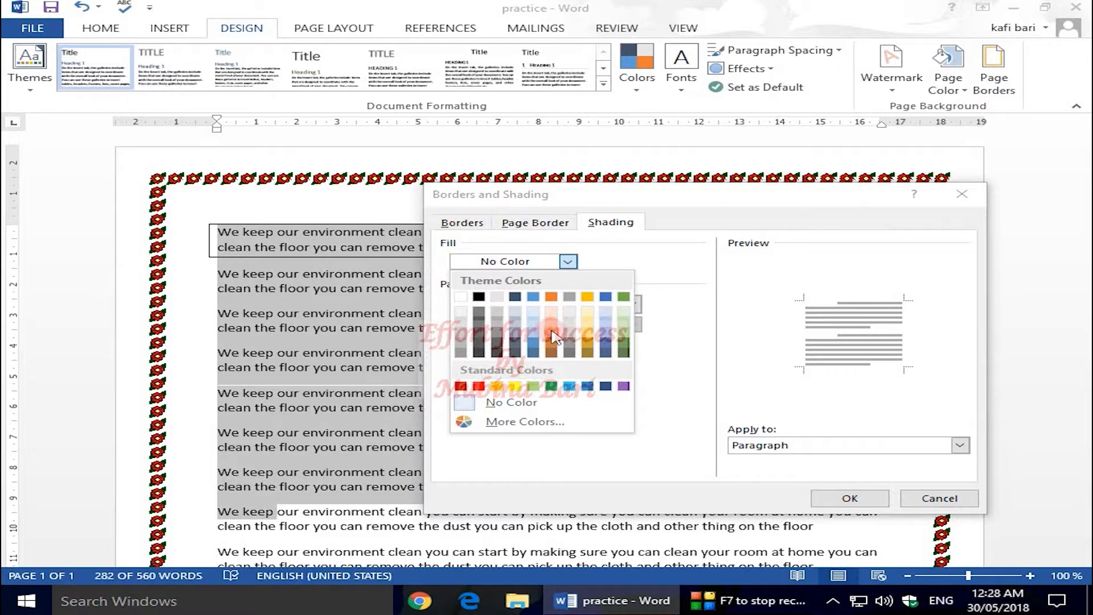
{"action": "left_click", "coordinate": [588, 335]}
{"action": "left_click", "coordinate": [853, 498]}
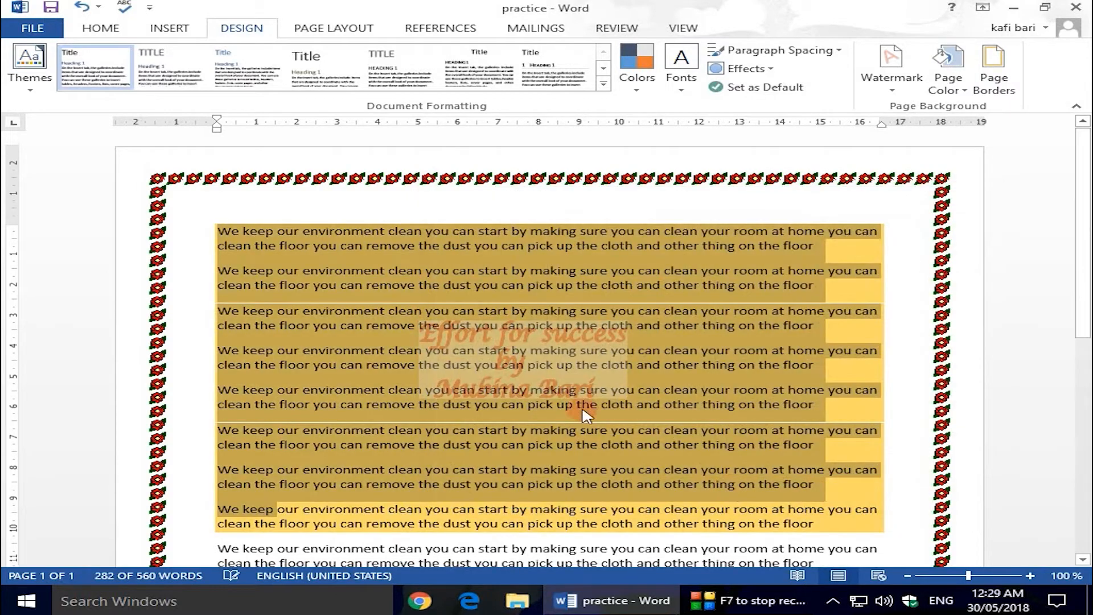
{"action": "left_click", "coordinate": [982, 387]}
{"action": "mouse_move", "coordinate": [1081, 288]}
{"action": "left_mouse_down"}
{"action": "mouse_move", "coordinate": [1084, 375]}
{"action": "mouse_move", "coordinate": [1087, 279]}
{"action": "left_mouse_up"}
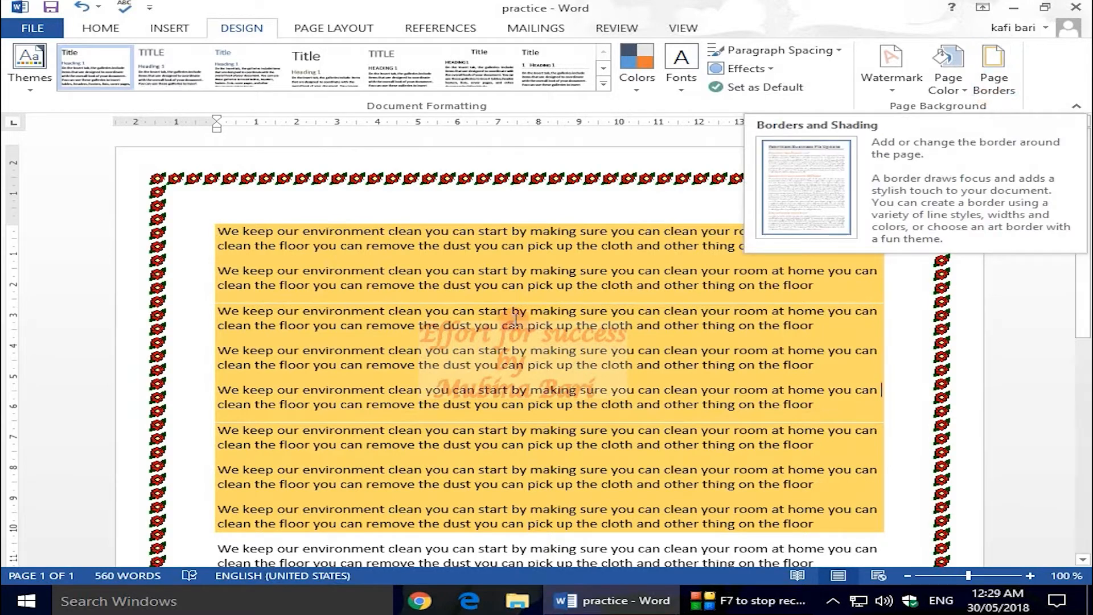
{"action": "left_click", "coordinate": [506, 298]}
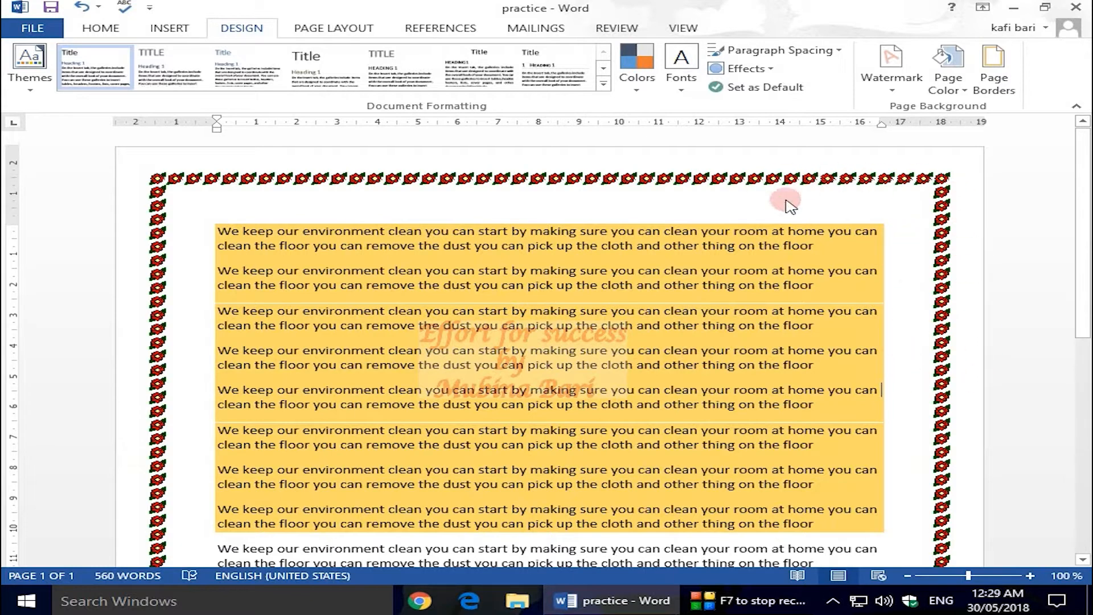
Try Light Green as the page color and reset the page color to No Color
{"action": "left_click", "coordinate": [966, 89]}
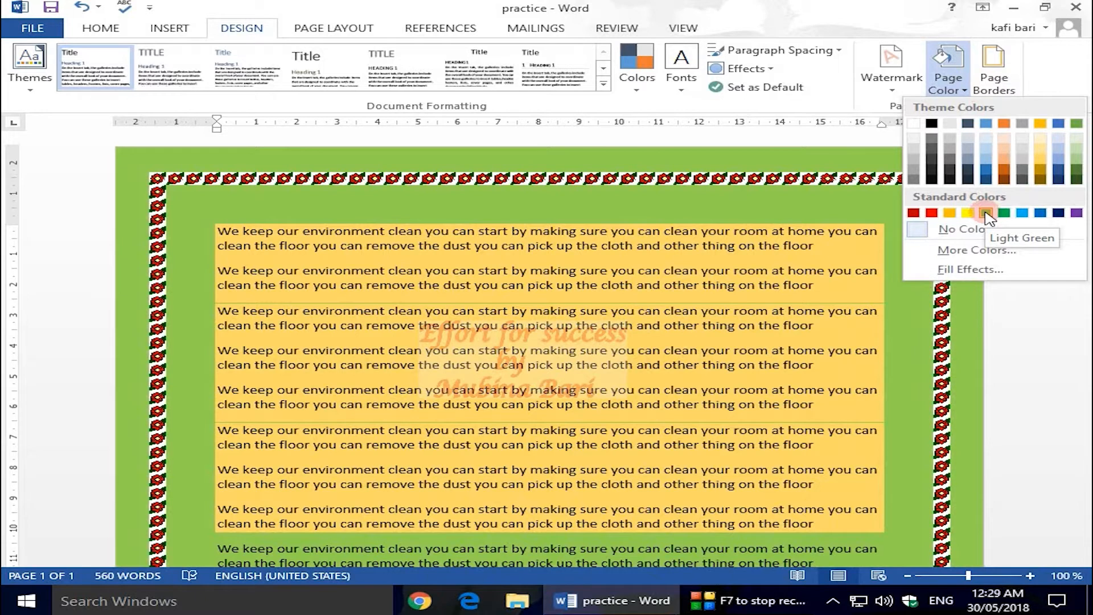
{"action": "left_click", "coordinate": [986, 214]}
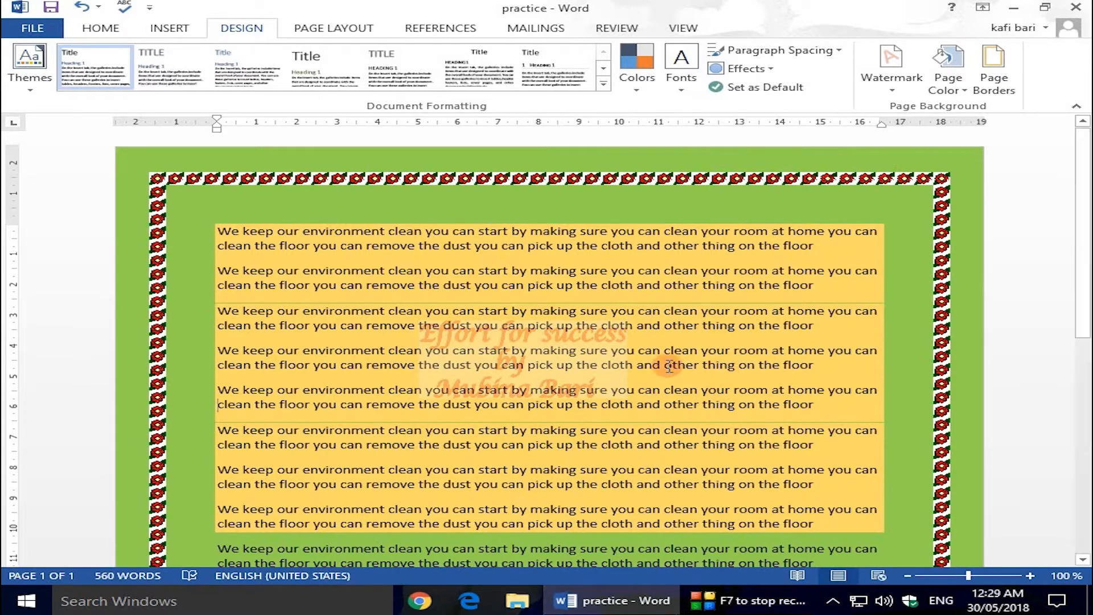
{"action": "left_click", "coordinate": [964, 92]}
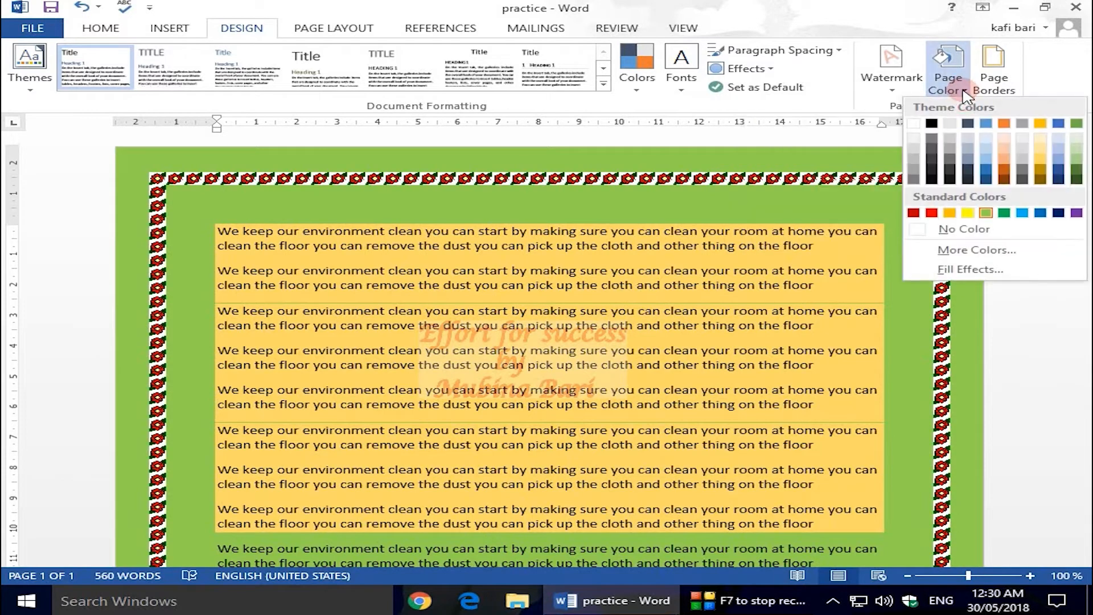
{"action": "left_click", "coordinate": [962, 231]}
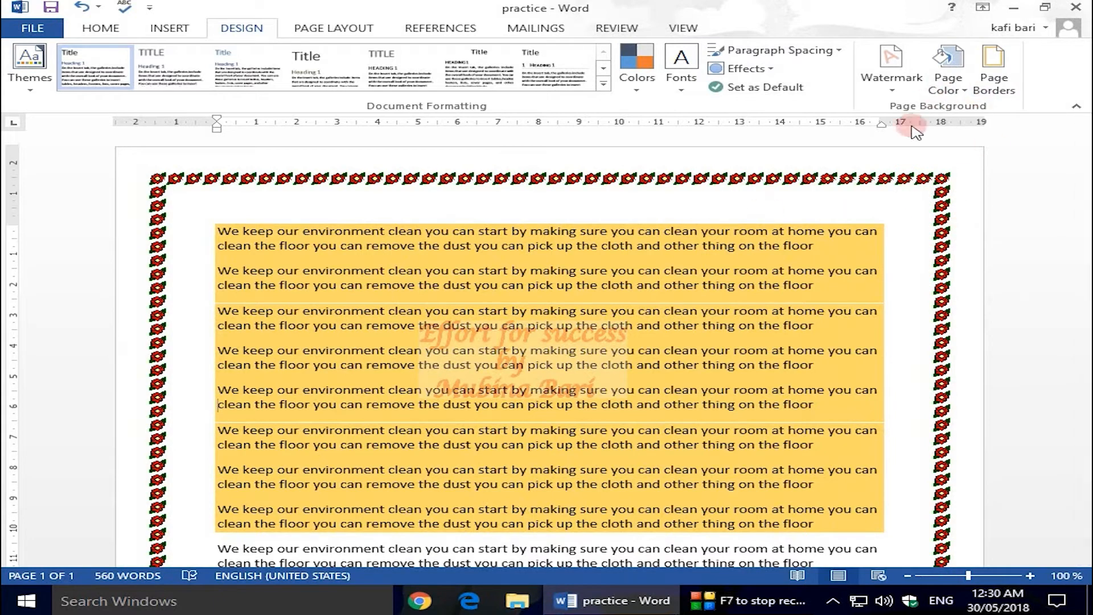
Replace the red flower art in the page border with (none), keeping the Box setting for the whole document
{"action": "left_click", "coordinate": [996, 91]}
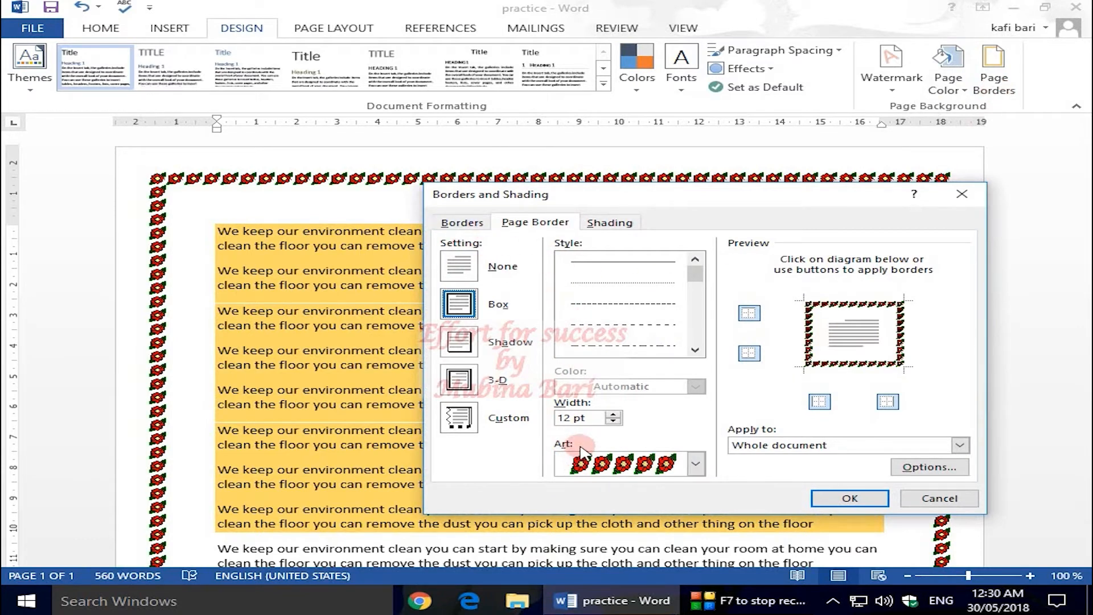
{"action": "left_click", "coordinate": [695, 466]}
{"action": "scroll", "coordinate": [694, 488], "scroll_direction": "up", "scroll_amount": 3}
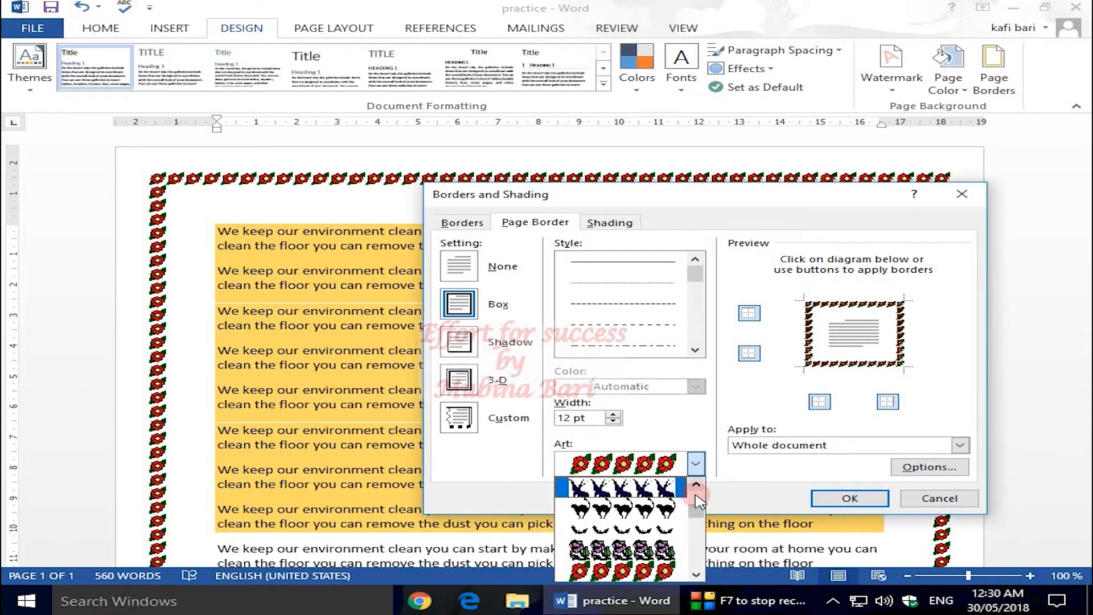
{"action": "scroll", "coordinate": [696, 491], "scroll_direction": "up", "scroll_amount": 5}
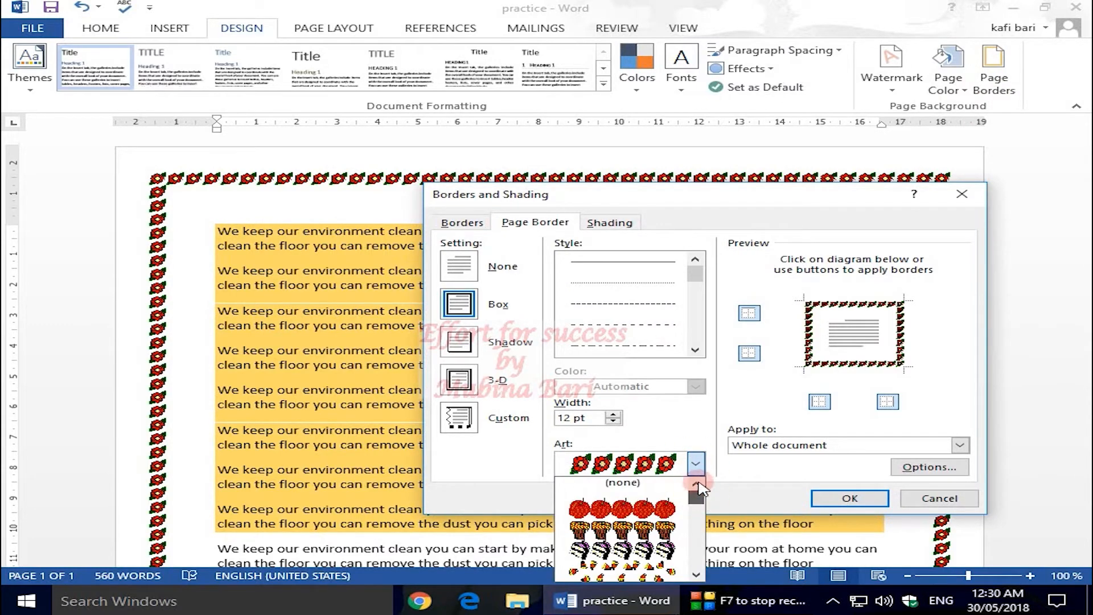
{"action": "left_click", "coordinate": [626, 485]}
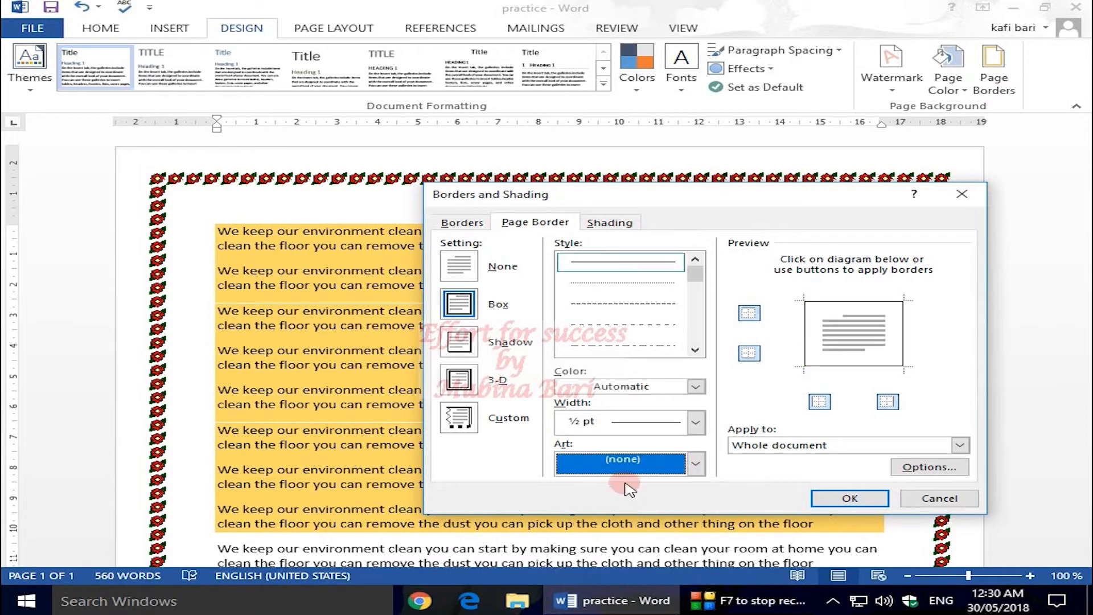
{"action": "left_click", "coordinate": [856, 499]}
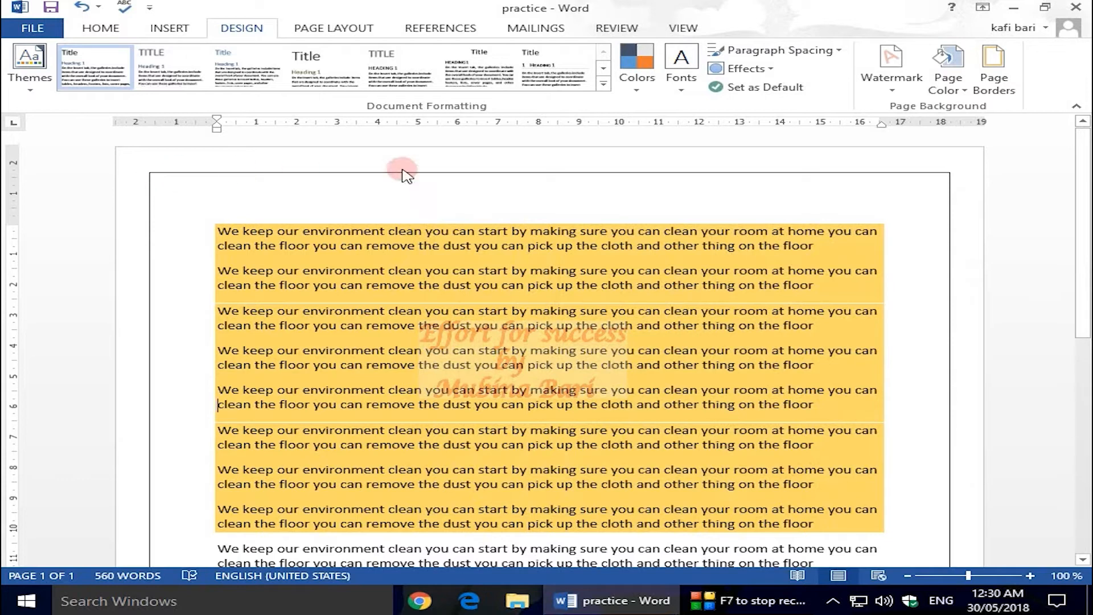
Remove the page border from the whole document by choosing the None setting
{"action": "left_click", "coordinate": [1006, 91]}
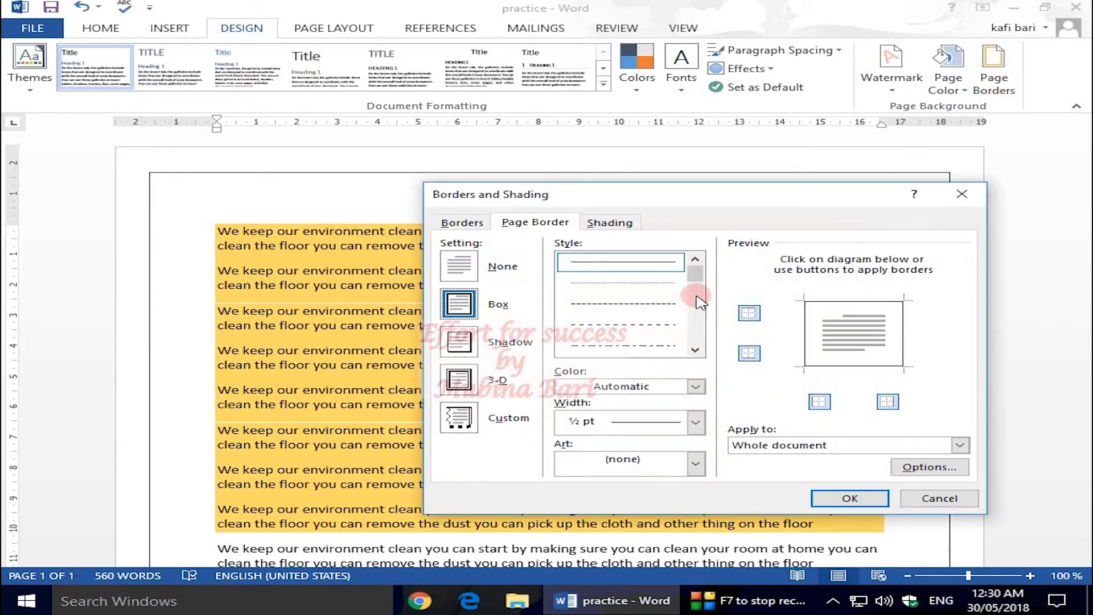
{"action": "left_click", "coordinate": [464, 265]}
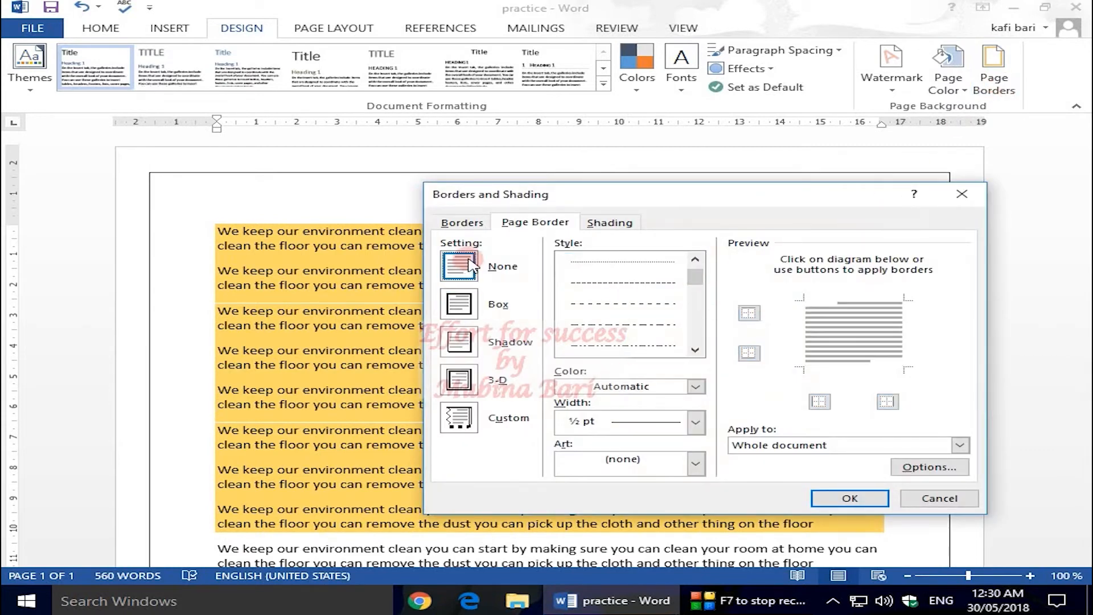
{"action": "left_click", "coordinate": [864, 498]}
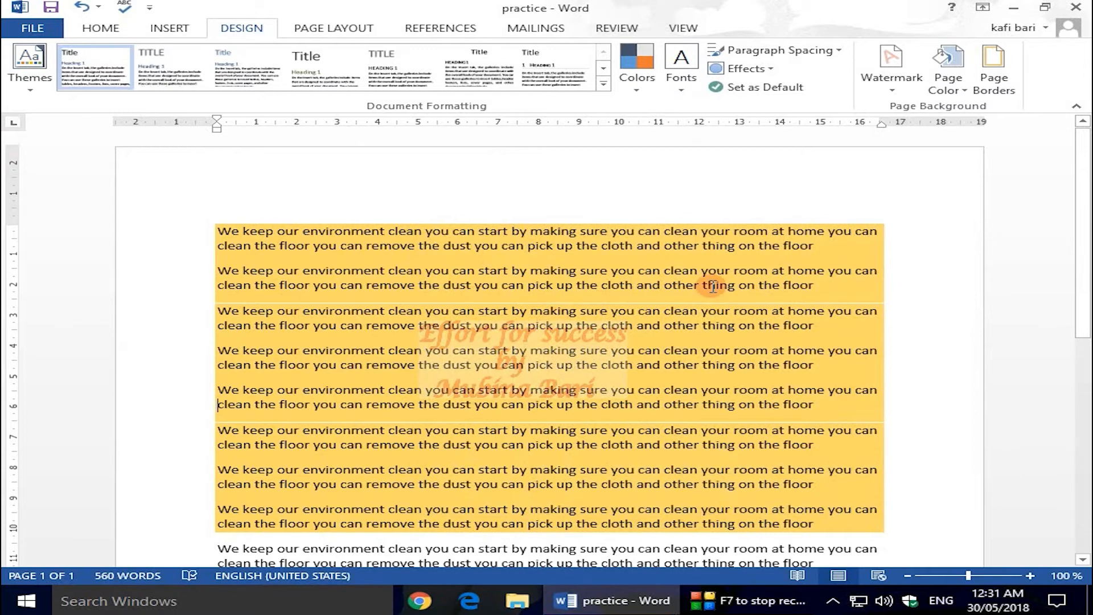
Remove the gold paragraph shading by setting the shading fill to No Color
{"action": "left_click", "coordinate": [991, 93]}
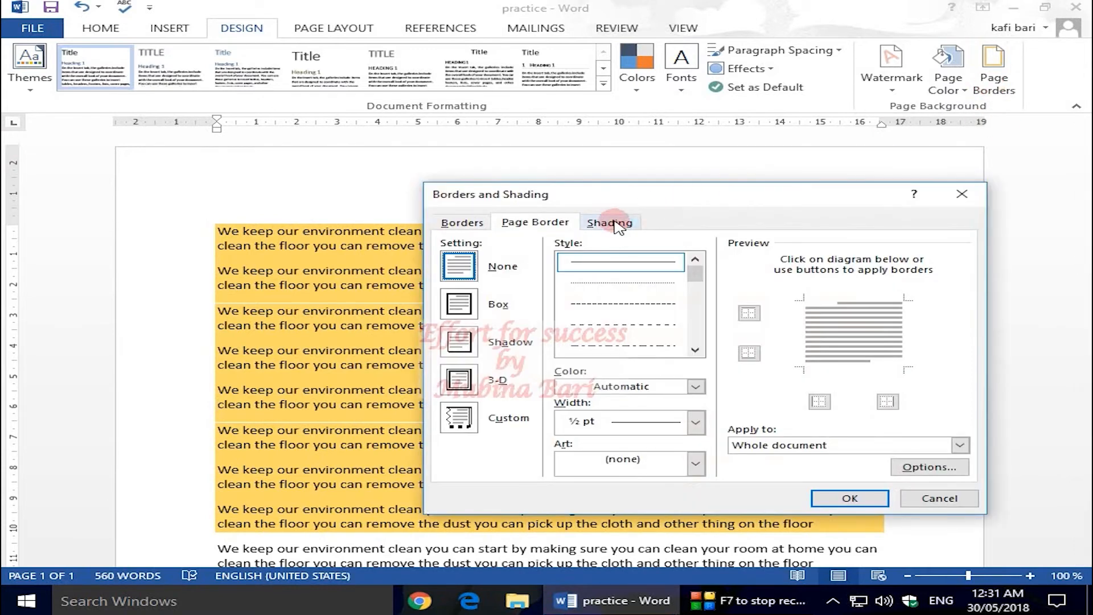
{"action": "left_click", "coordinate": [614, 223]}
{"action": "left_click", "coordinate": [567, 261]}
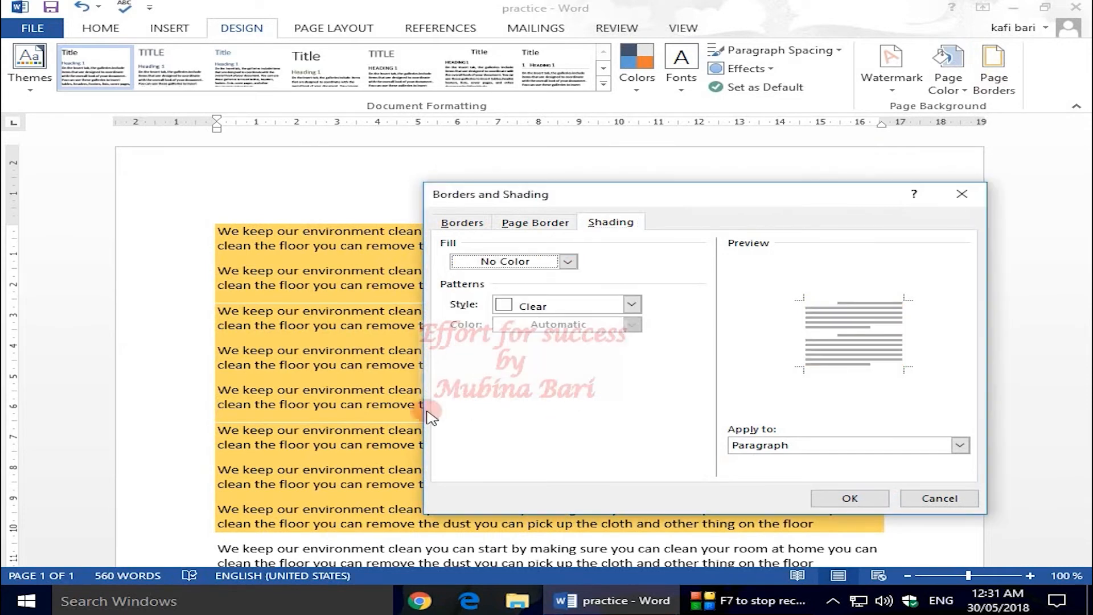
{"action": "left_click", "coordinate": [849, 498]}
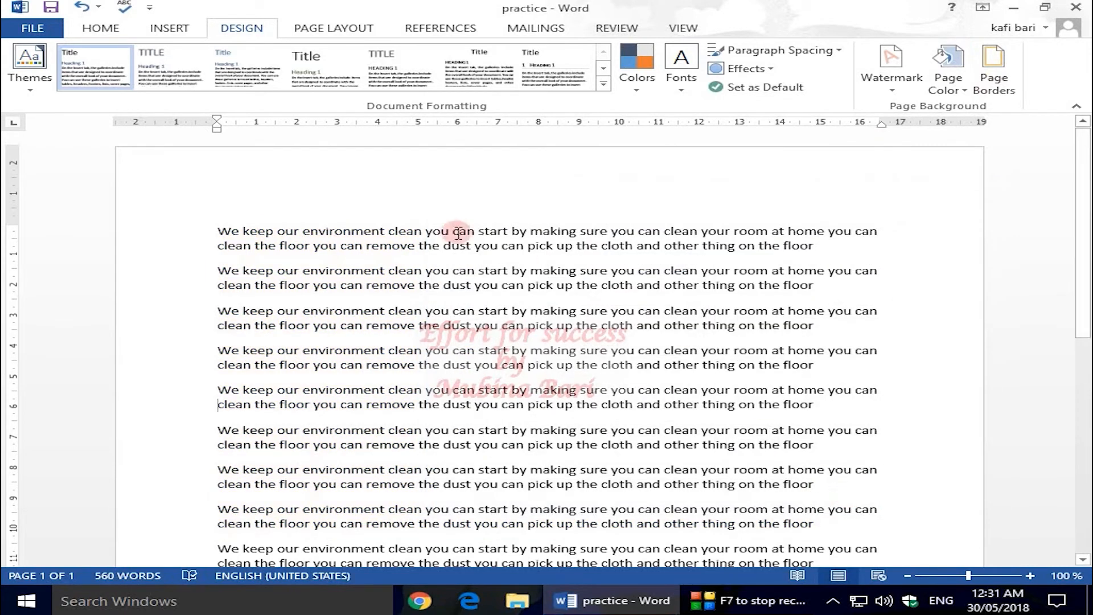